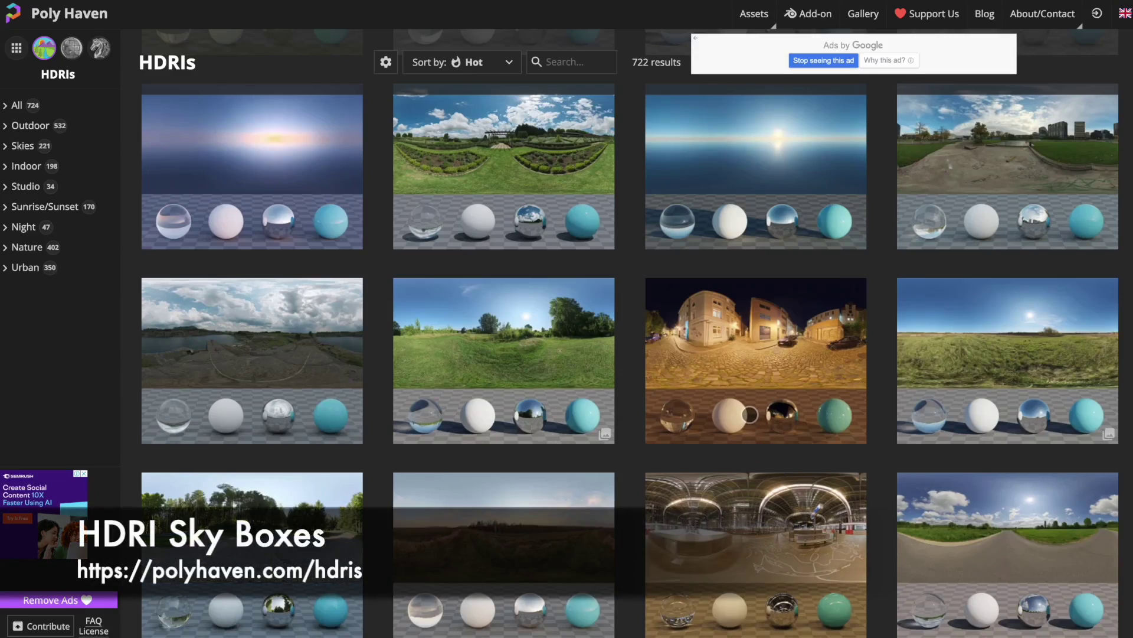
{"action": "scroll", "coordinate": [749, 415], "scroll_direction": "down", "scroll_amount": 5}
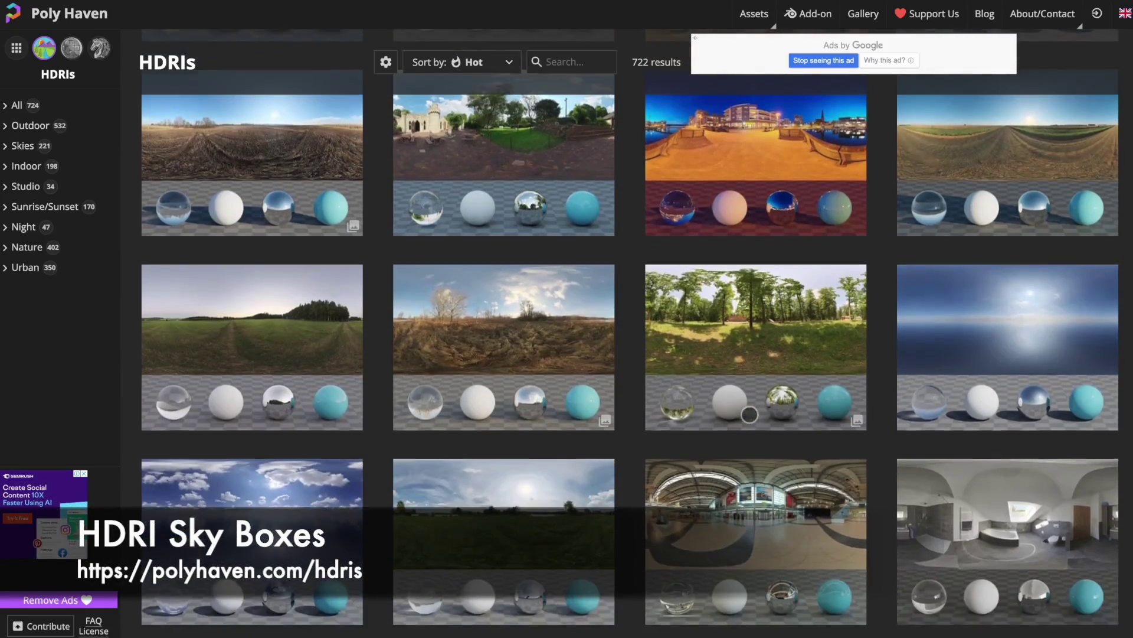
{"action": "scroll", "coordinate": [750, 415], "scroll_direction": "down", "scroll_amount": 5}
{"action": "scroll", "coordinate": [749, 414], "scroll_direction": "down", "scroll_amount": 5}
{"action": "scroll", "coordinate": [749, 414], "scroll_direction": "down", "scroll_amount": 5}
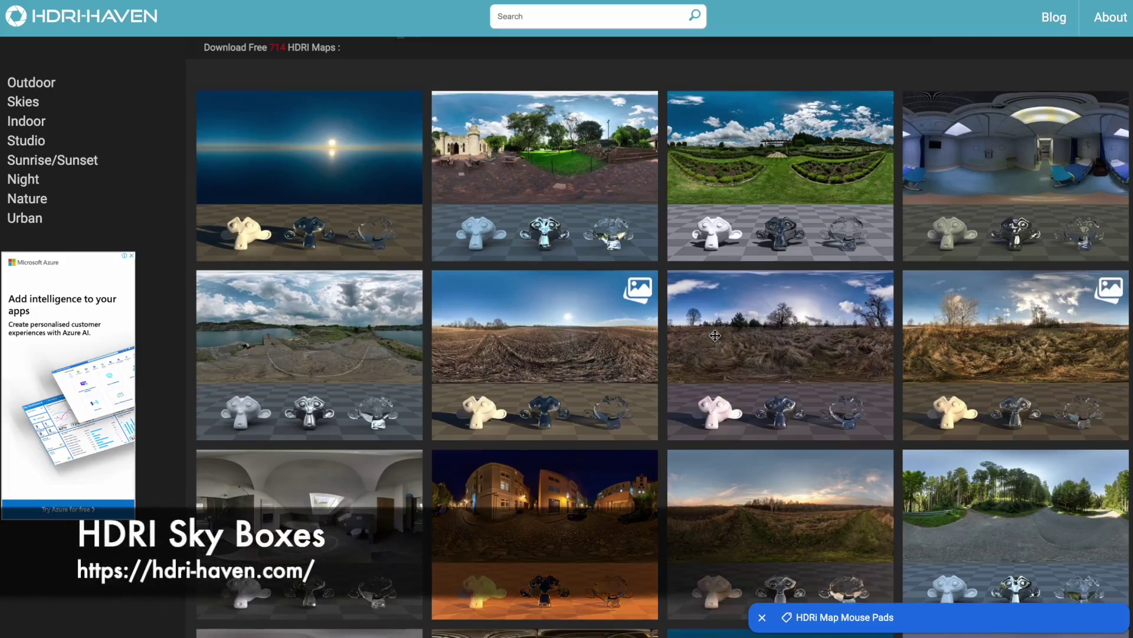
{"action": "scroll", "coordinate": [715, 337], "scroll_direction": "down", "scroll_amount": 3}
{"action": "scroll", "coordinate": [715, 336], "scroll_direction": "down", "scroll_amount": 5}
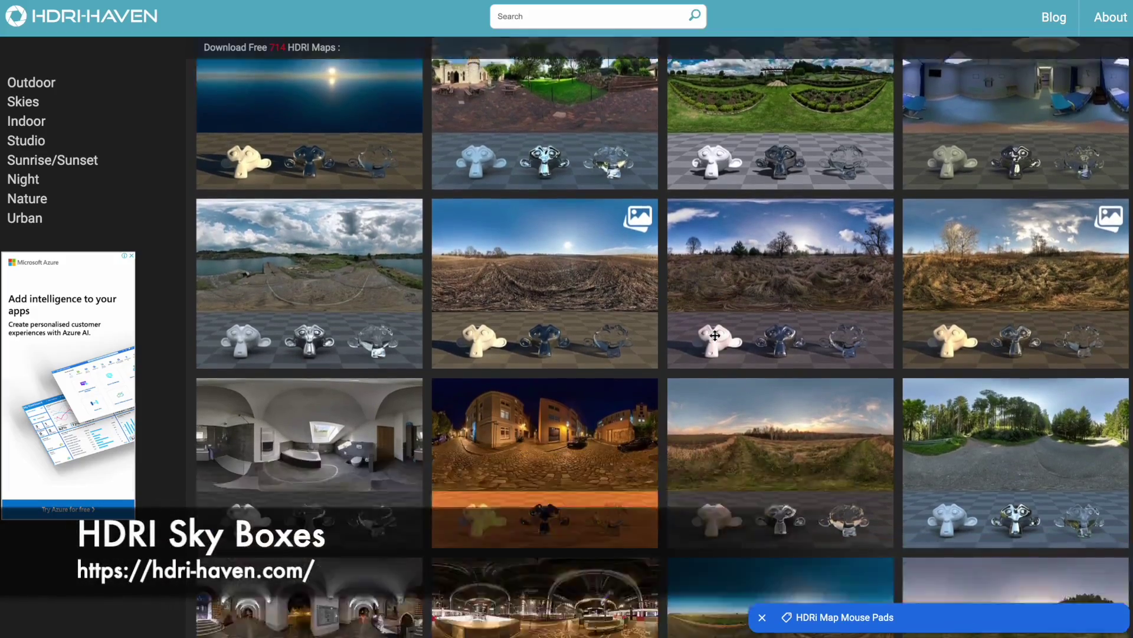
{"action": "scroll", "coordinate": [714, 337], "scroll_direction": "down", "scroll_amount": 5}
{"action": "scroll", "coordinate": [714, 336], "scroll_direction": "down", "scroll_amount": 5}
{"action": "scroll", "coordinate": [715, 336], "scroll_direction": "down", "scroll_amount": 5}
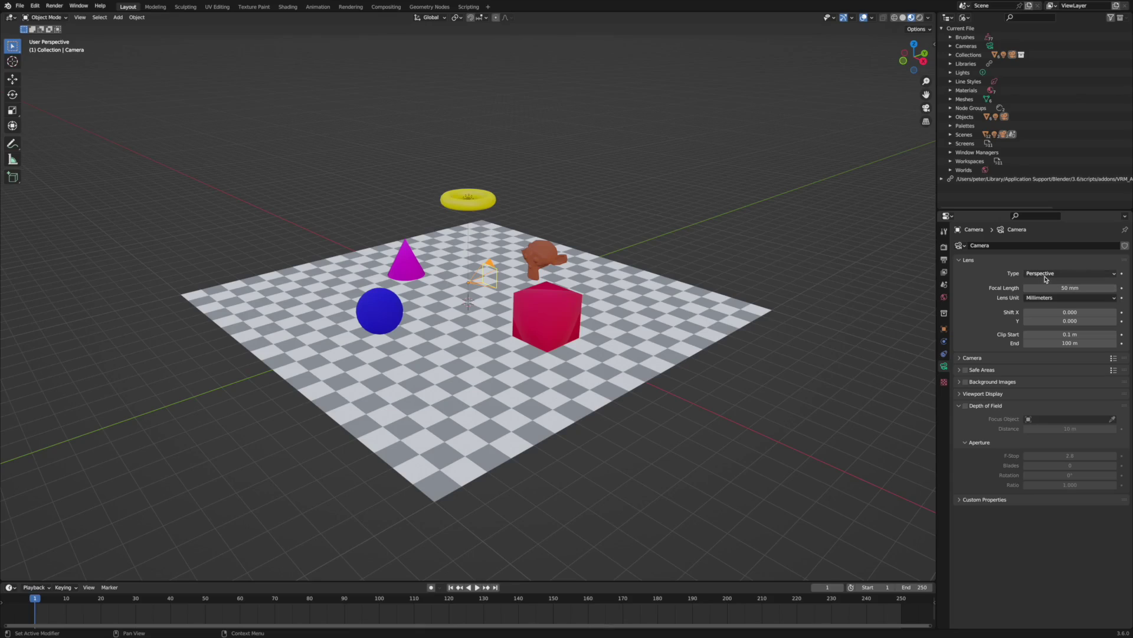
- Set the camera lens to Panoramic with Equirectangular panorama type
{"action": "left_click", "coordinate": [1040, 274]}
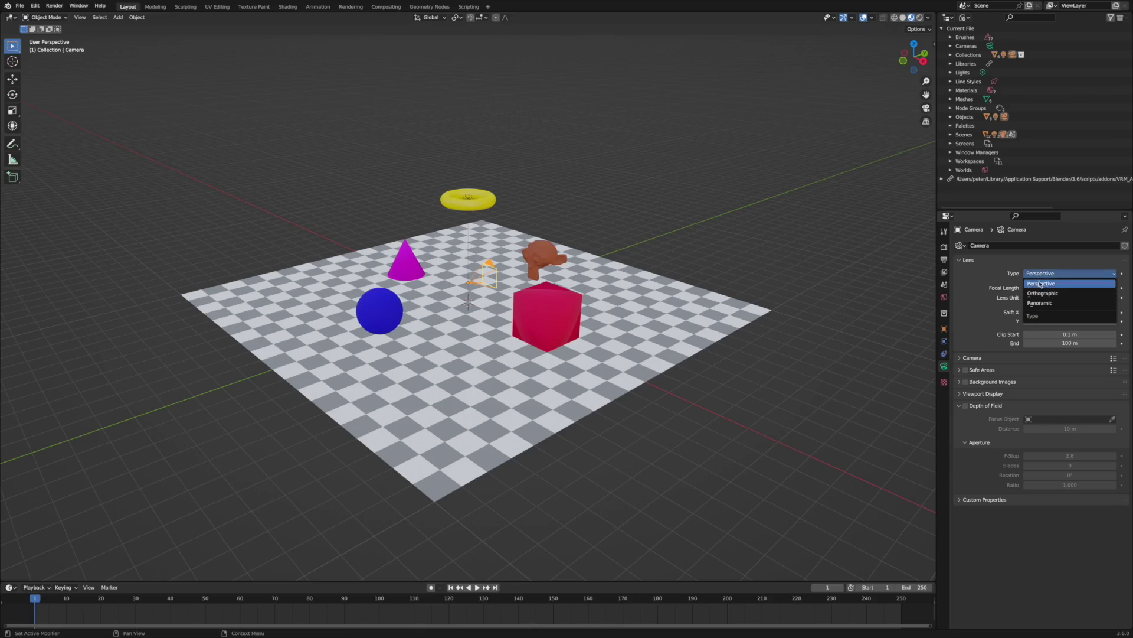
{"action": "left_click", "coordinate": [1040, 303]}
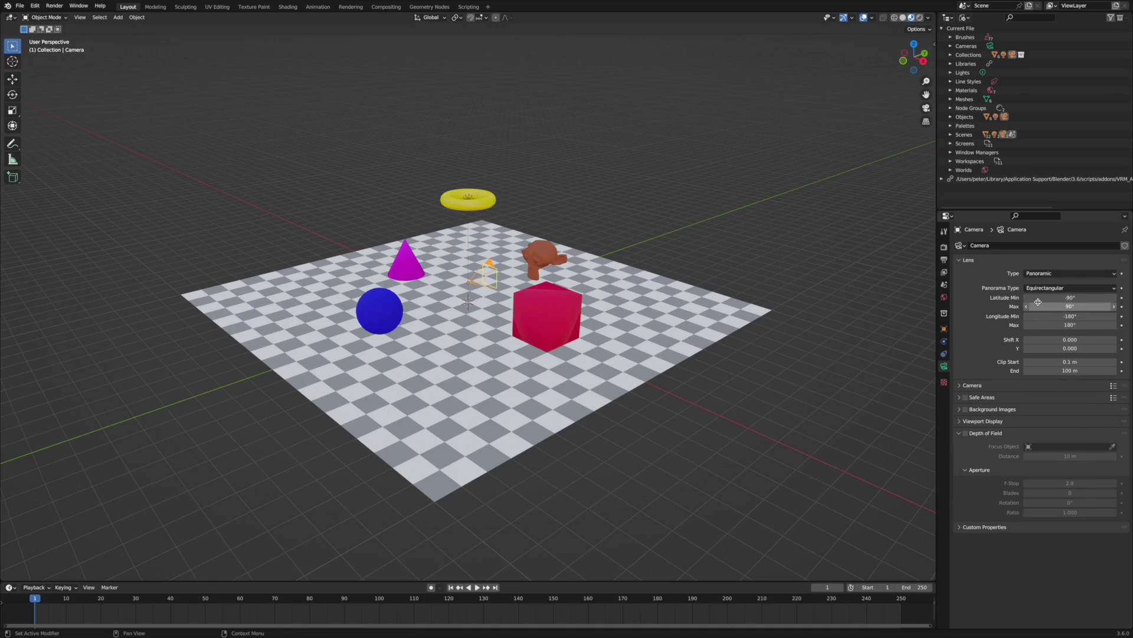
{"action": "left_click", "coordinate": [1045, 288]}
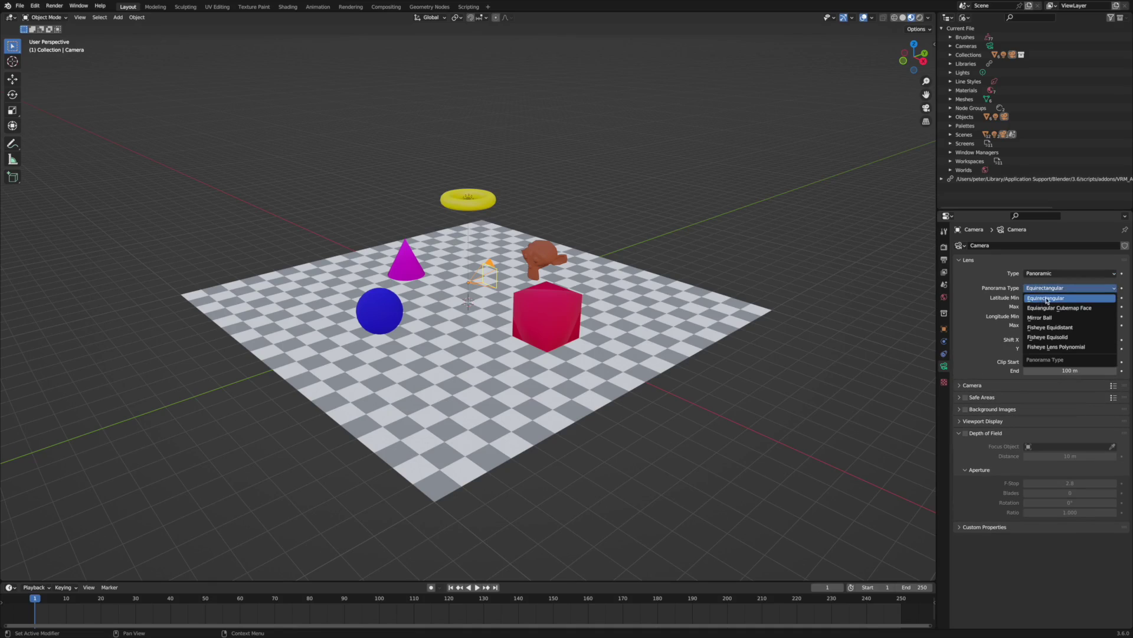
{"action": "left_click", "coordinate": [1045, 299]}
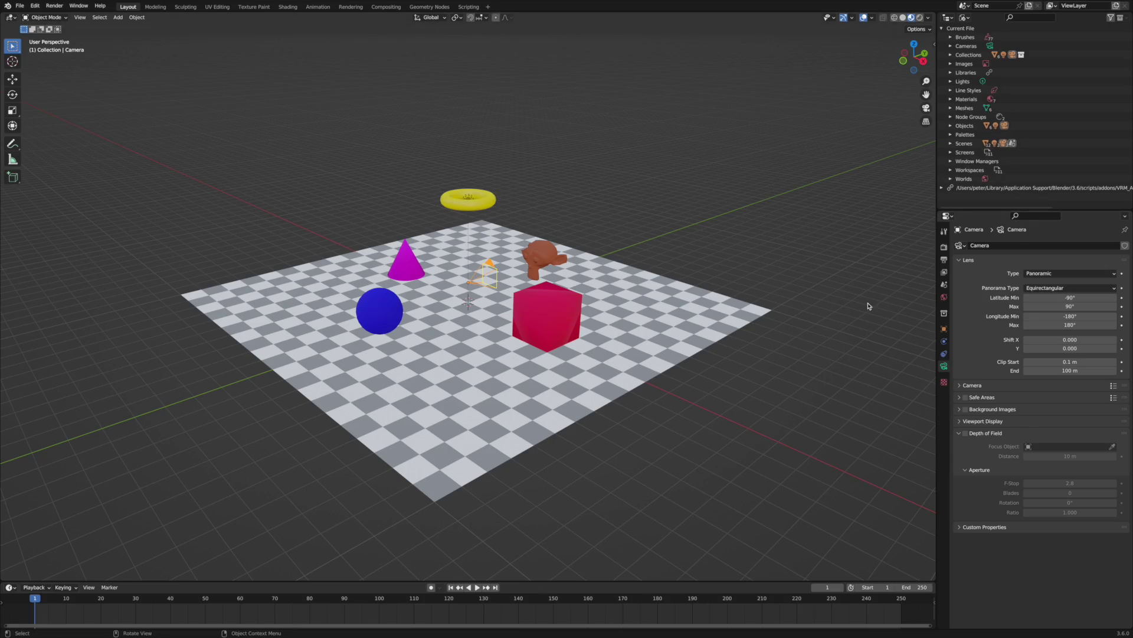
- Render the 360° panorama with F12 and bring up the render window's image options
{"action": "key", "text": "F12"}
{"action": "left_click_drag", "start_coordinate": [894, 166], "coordinate": [822, 160]}
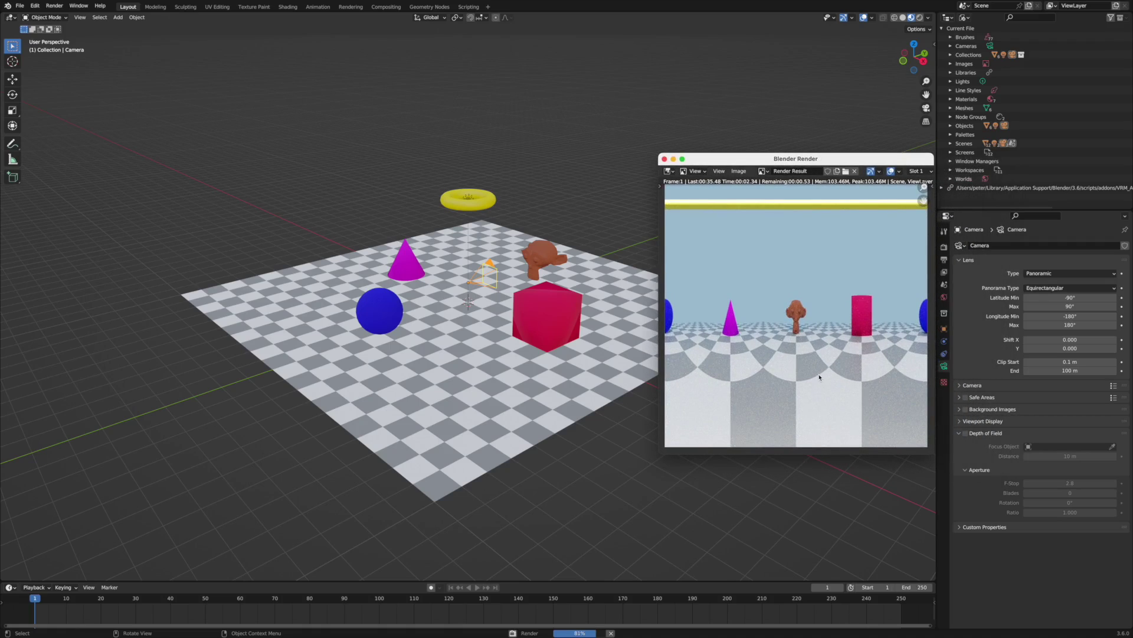
{"action": "left_click", "coordinate": [739, 171]}
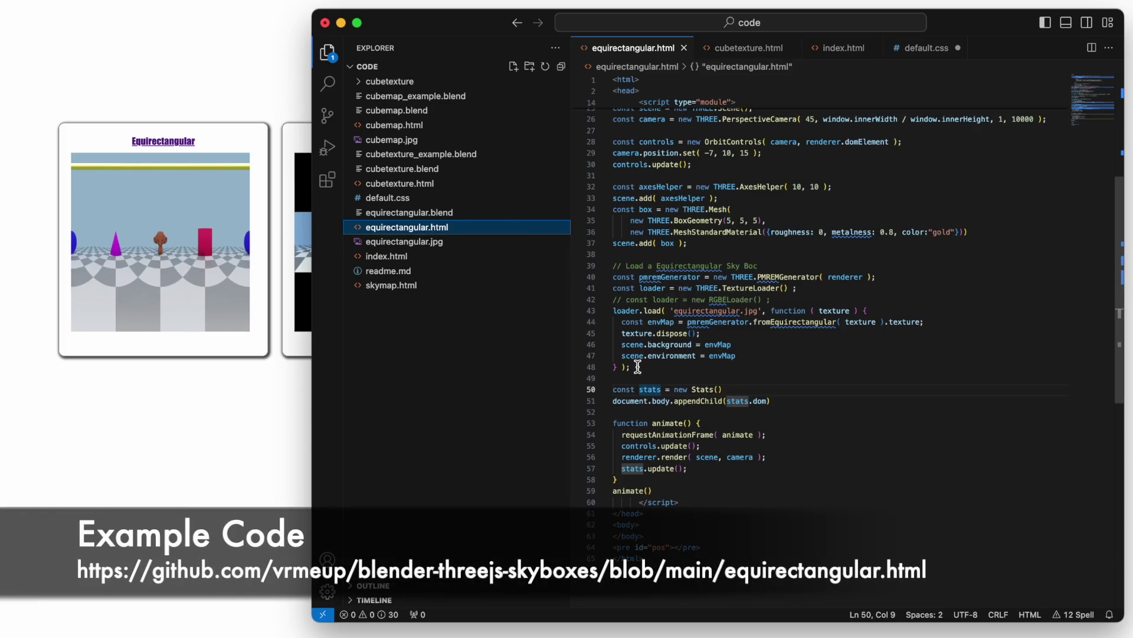
- Highlight the TextureLoader and PMREMGenerator lines 40–48 in equirectangular.html
{"action": "left_click_drag", "start_coordinate": [638, 367], "coordinate": [603, 282]}
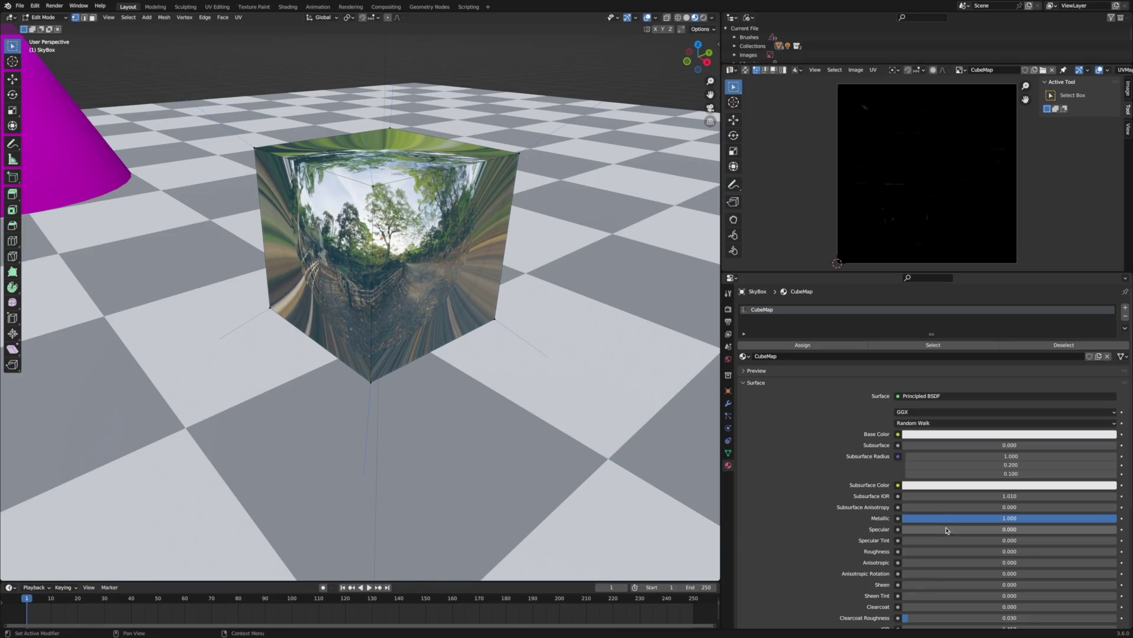
- Lower the SkyBox material's Metallic, restore it to 1.0, and select all faces
{"action": "middle_click_drag", "start_coordinate": [430, 317], "coordinate": [440, 330]}
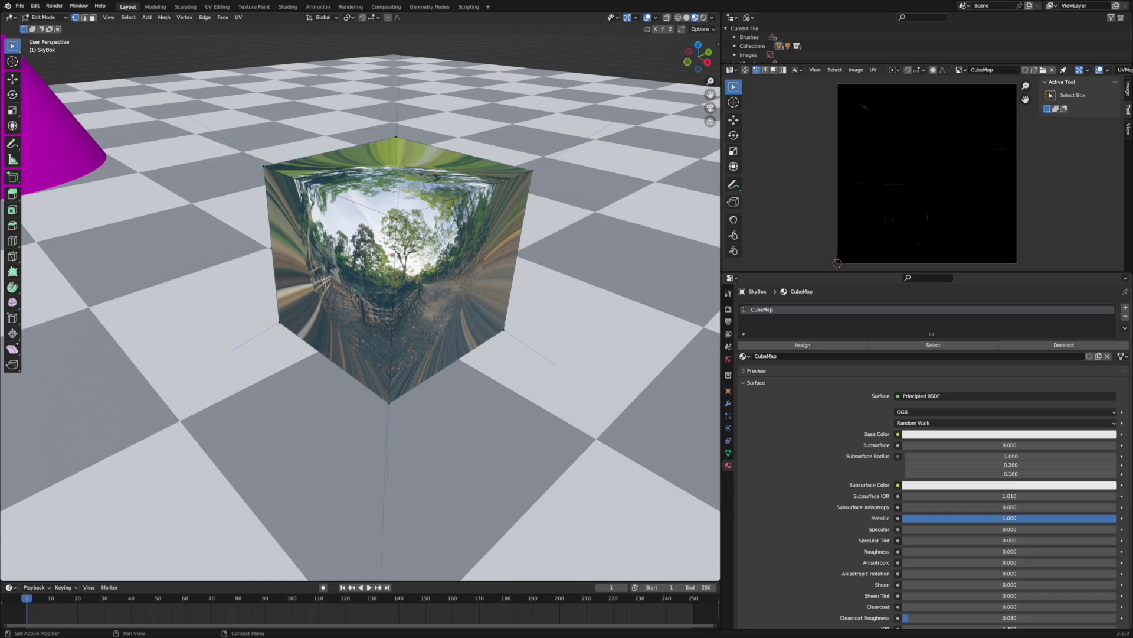
{"action": "left_click_drag", "start_coordinate": [1094, 517], "coordinate": [958, 517]}
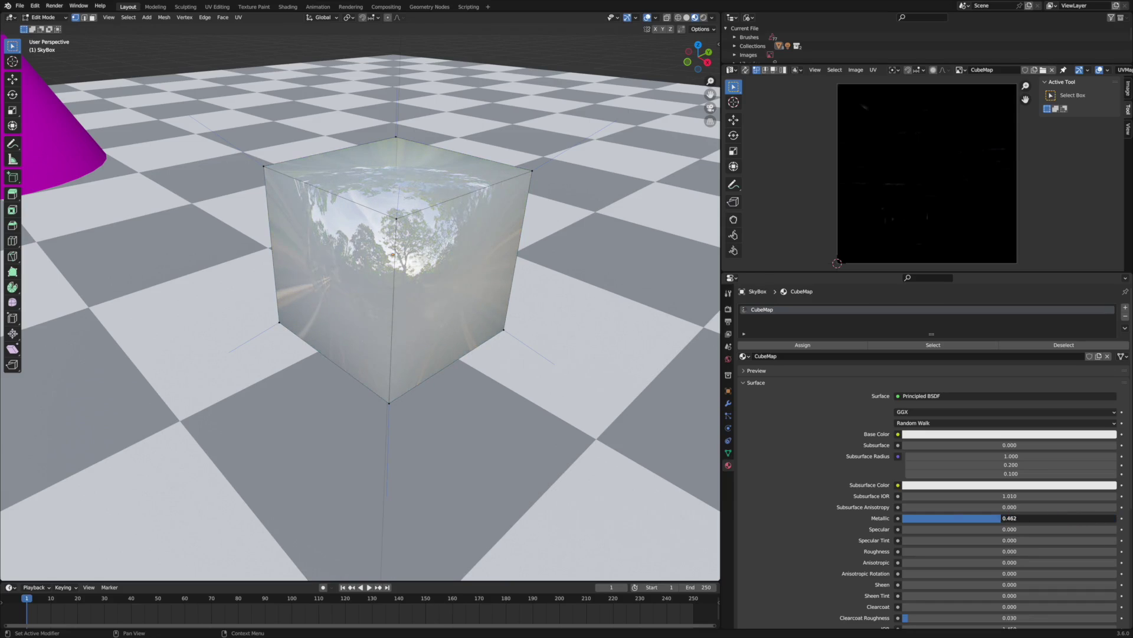
{"action": "left_click_drag", "start_coordinate": [958, 517], "coordinate": [1117, 517]}
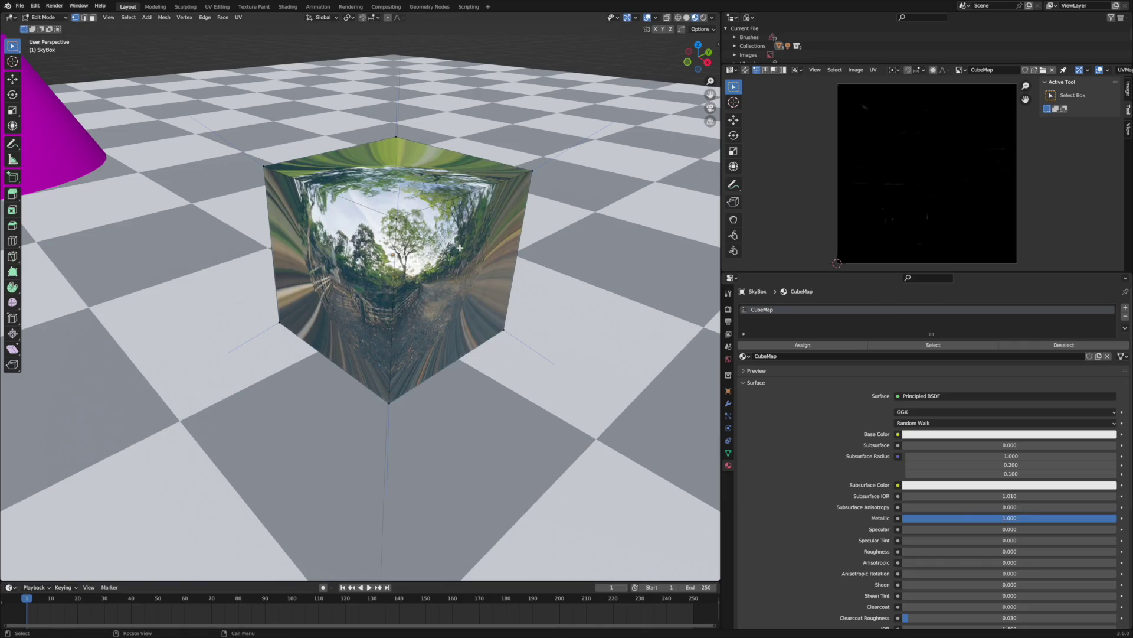
{"action": "key", "text": "a"}
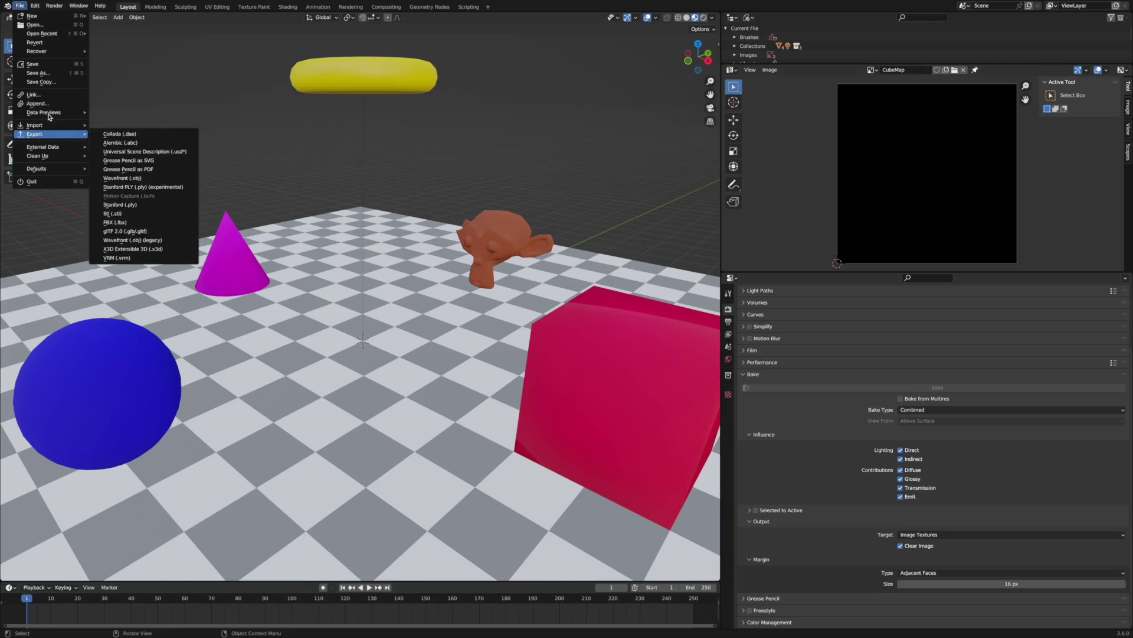
- Append the SkyBox object from cubemap.blend and make it the active object
{"action": "left_click", "coordinate": [48, 104]}
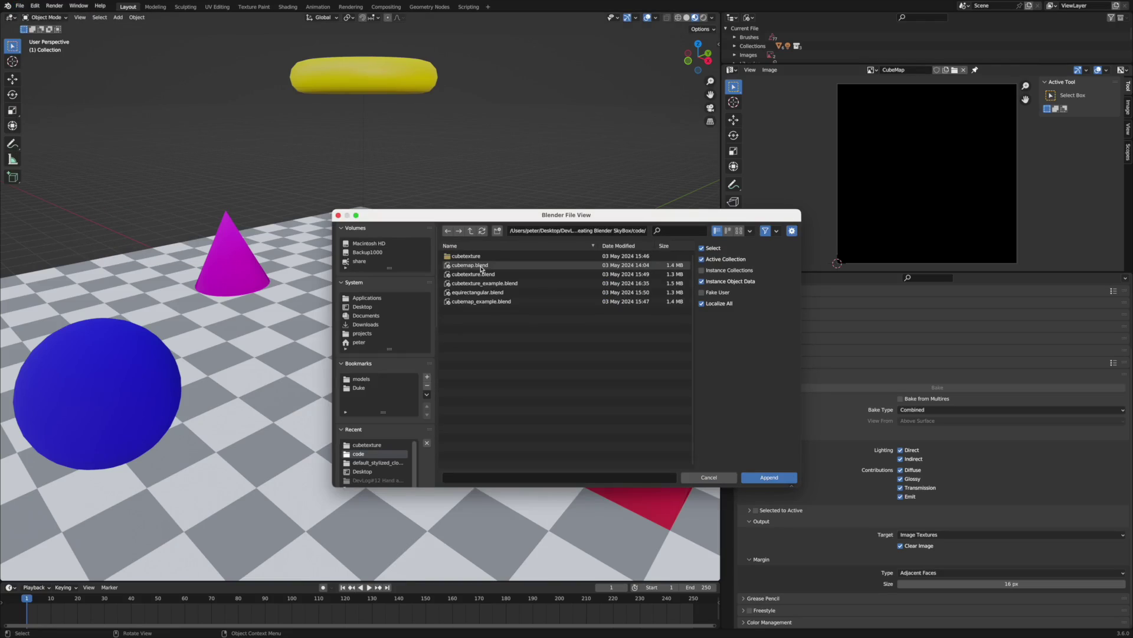
{"action": "double_click", "coordinate": [481, 270]}
{"action": "double_click", "coordinate": [478, 266]}
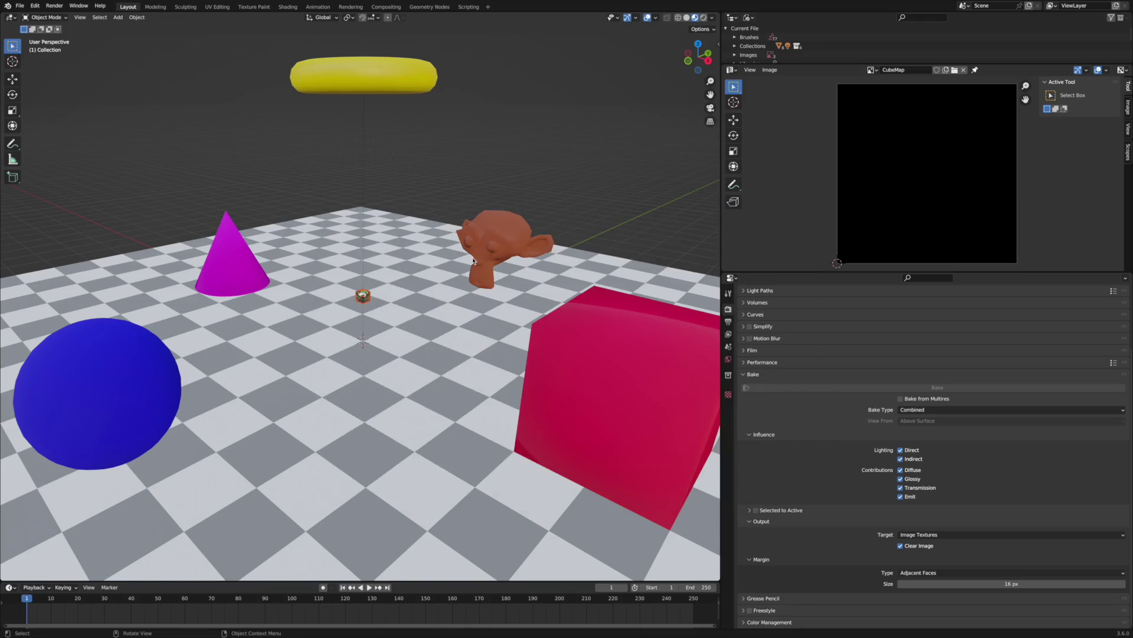
{"action": "scroll", "coordinate": [474, 261], "scroll_direction": "up", "scroll_amount": 8}
{"action": "left_click", "coordinate": [390, 257]}
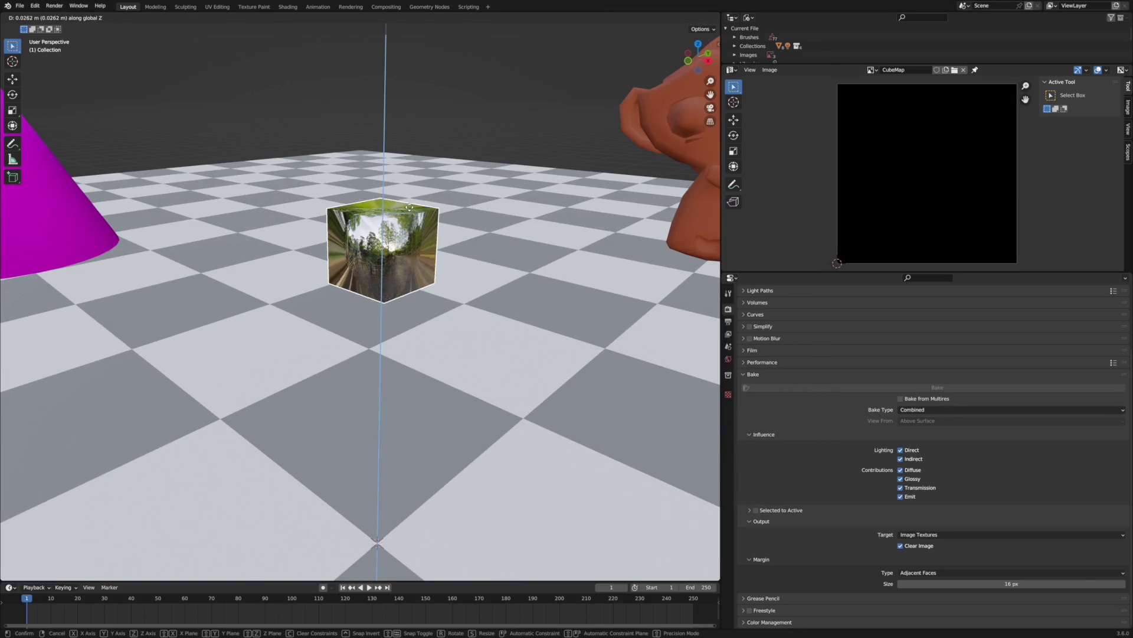
- Show the cube's object and render bake settings, then highlight the UV remap code
{"action": "left_click", "coordinate": [729, 392]}
{"action": "scroll", "coordinate": [897, 526], "scroll_direction": "down", "scroll_amount": 1}
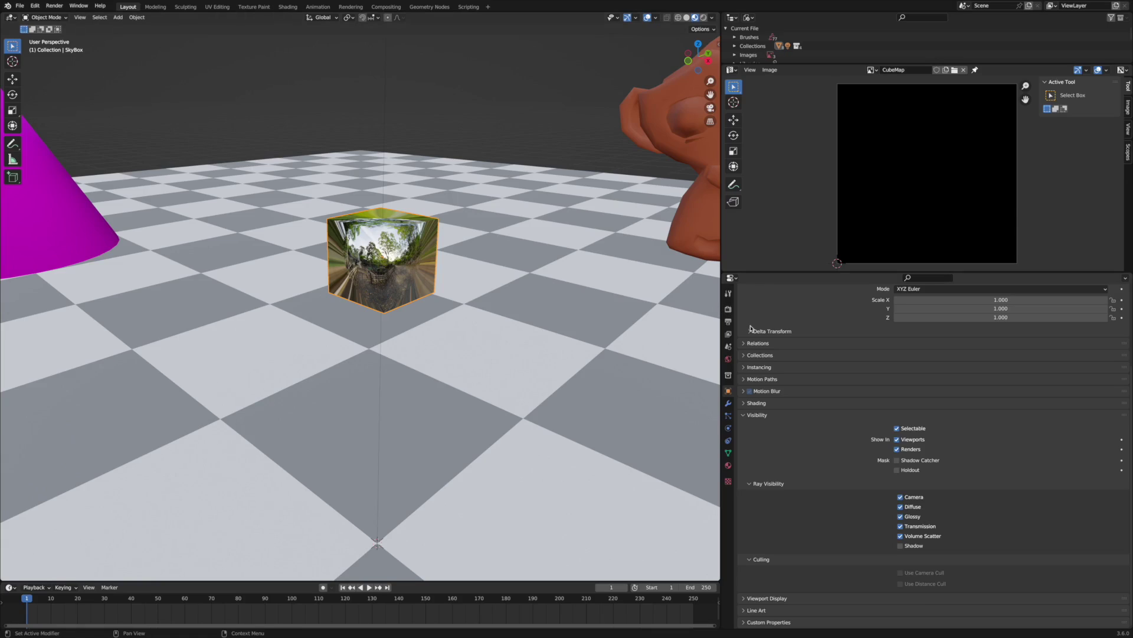
{"action": "left_click", "coordinate": [729, 310]}
{"action": "scroll", "coordinate": [897, 351], "scroll_direction": "up", "scroll_amount": 2}
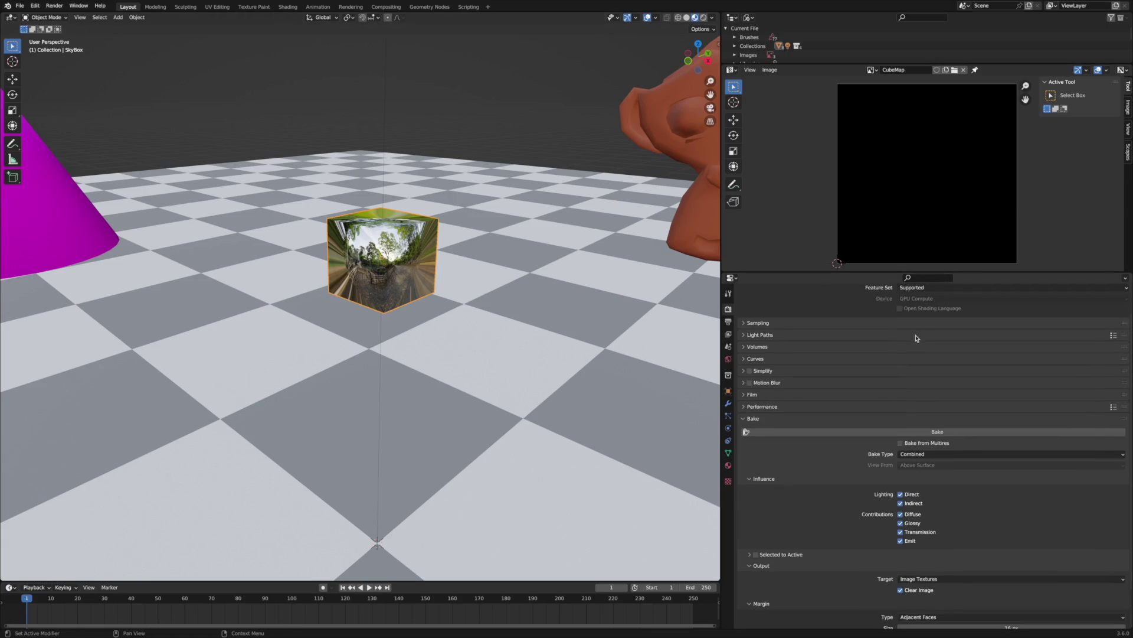
{"action": "scroll", "coordinate": [916, 337], "scroll_direction": "up", "scroll_amount": 1}
{"action": "scroll", "coordinate": [977, 471], "scroll_direction": "down", "scroll_amount": 3}
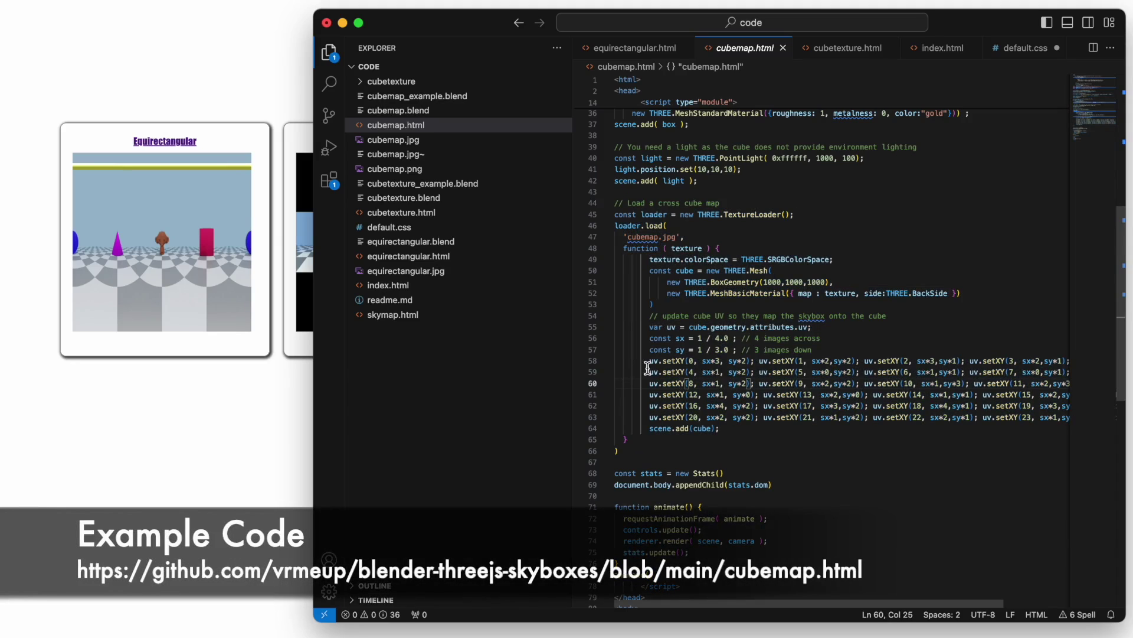
{"action": "left_click_drag", "start_coordinate": [649, 361], "coordinate": [646, 427]}
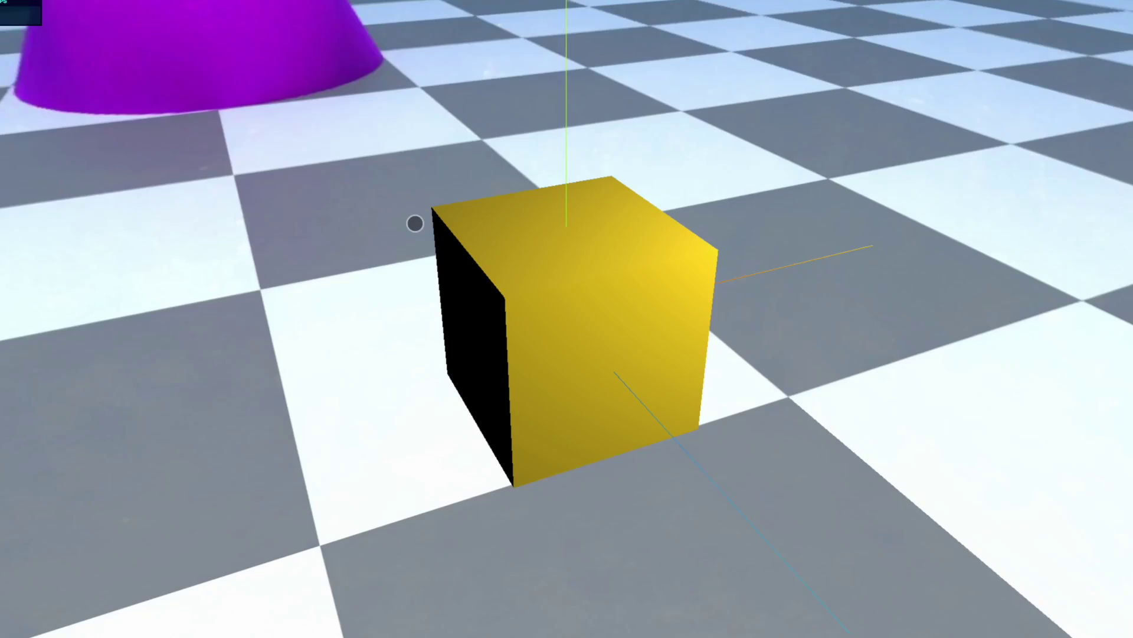
- Orbit around the scene box, then attempt a bake that fails on the uninitialized CubeMap image
{"action": "mouse_move", "coordinate": [415, 223]}
{"action": "left_mouse_down"}
{"action": "mouse_move", "coordinate": [619, 221]}
{"action": "mouse_move", "coordinate": [436, 215]}
{"action": "left_mouse_up"}
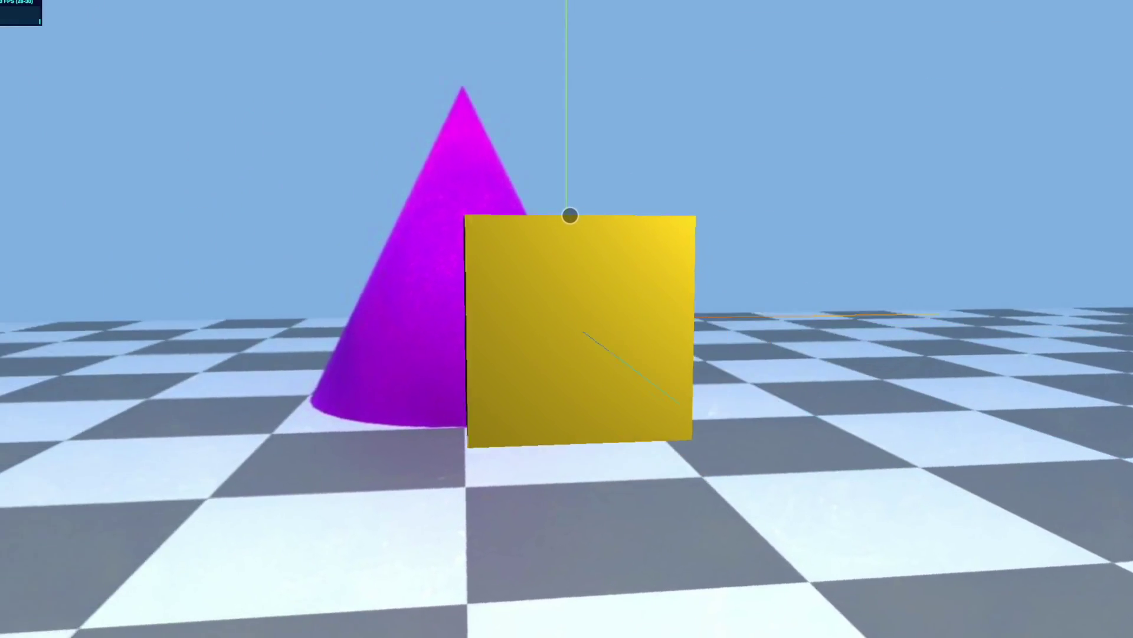
{"action": "scroll", "coordinate": [435, 216], "scroll_direction": "down", "scroll_amount": 5}
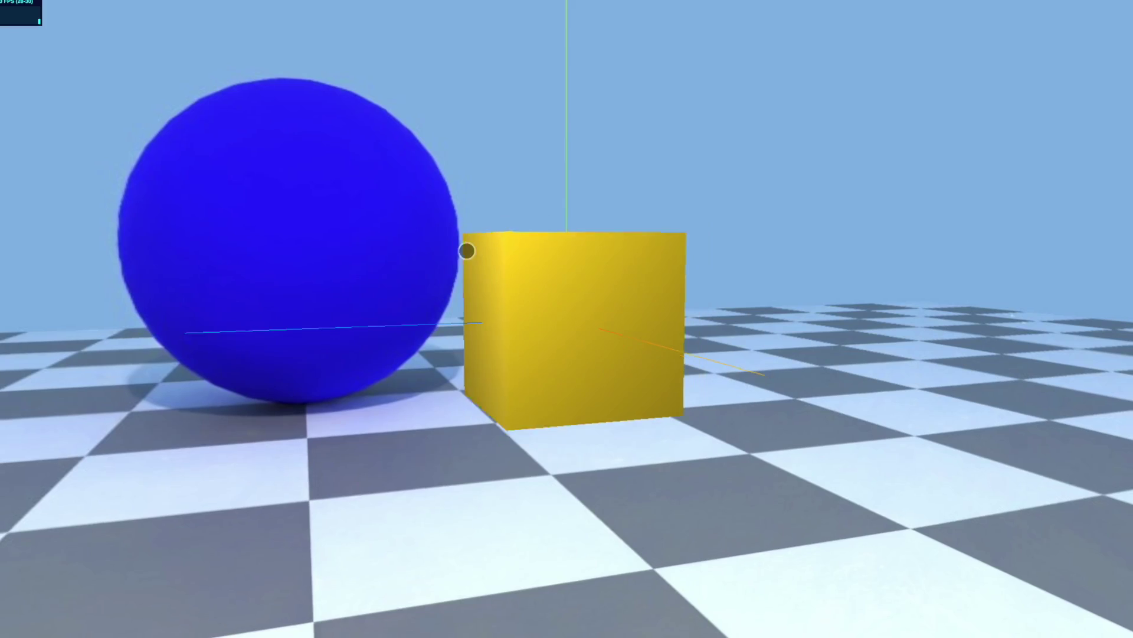
{"action": "scroll", "coordinate": [496, 256], "scroll_direction": "down", "scroll_amount": 5}
{"action": "scroll", "coordinate": [549, 284], "scroll_direction": "down", "scroll_amount": 3}
{"action": "scroll", "coordinate": [607, 314], "scroll_direction": "down", "scroll_amount": 5}
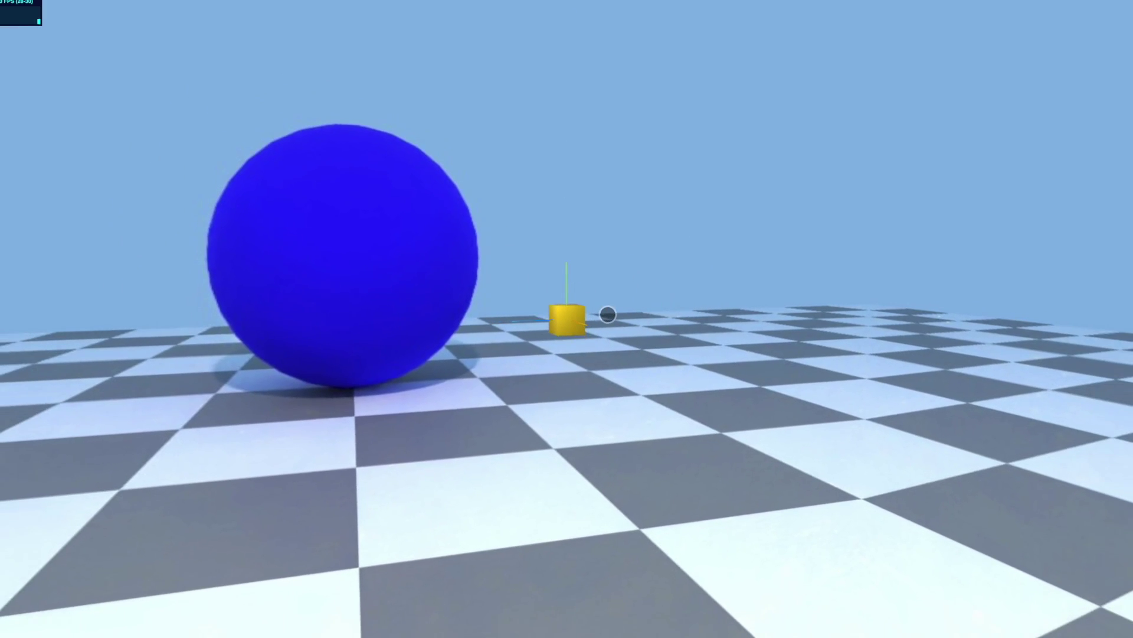
{"action": "scroll", "coordinate": [608, 313], "scroll_direction": "down", "scroll_amount": 3}
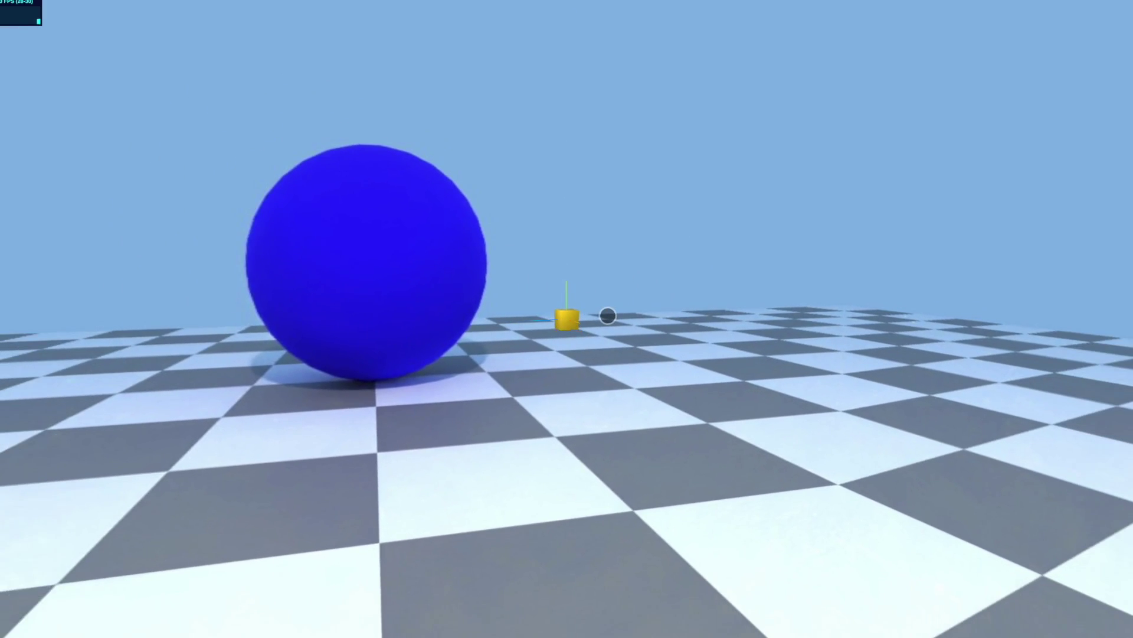
{"action": "scroll", "coordinate": [608, 314], "scroll_direction": "down", "scroll_amount": 3}
{"action": "scroll", "coordinate": [607, 314], "scroll_direction": "down", "scroll_amount": 3}
{"action": "scroll", "coordinate": [608, 313], "scroll_direction": "down", "scroll_amount": 3}
{"action": "scroll", "coordinate": [608, 315], "scroll_direction": "down", "scroll_amount": 4}
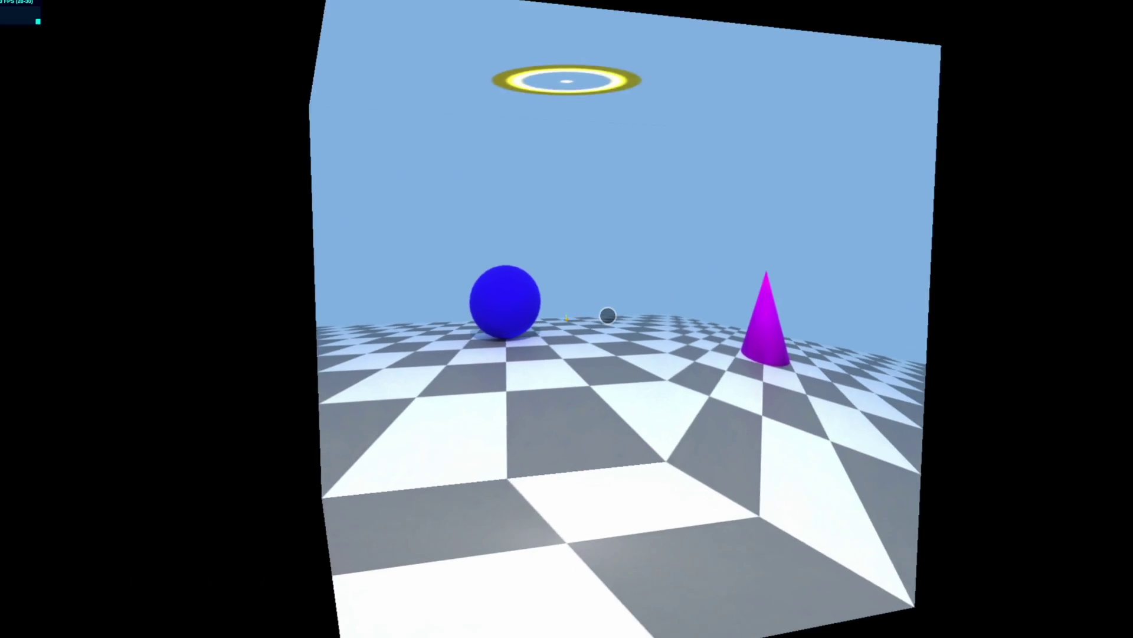
{"action": "scroll", "coordinate": [611, 315], "scroll_direction": "down", "scroll_amount": 3}
{"action": "mouse_move", "coordinate": [611, 316]}
{"action": "left_mouse_down"}
{"action": "mouse_move", "coordinate": [541, 315]}
{"action": "mouse_move", "coordinate": [691, 315]}
{"action": "left_mouse_up"}
{"action": "scroll", "coordinate": [673, 345], "scroll_direction": "up", "scroll_amount": 6}
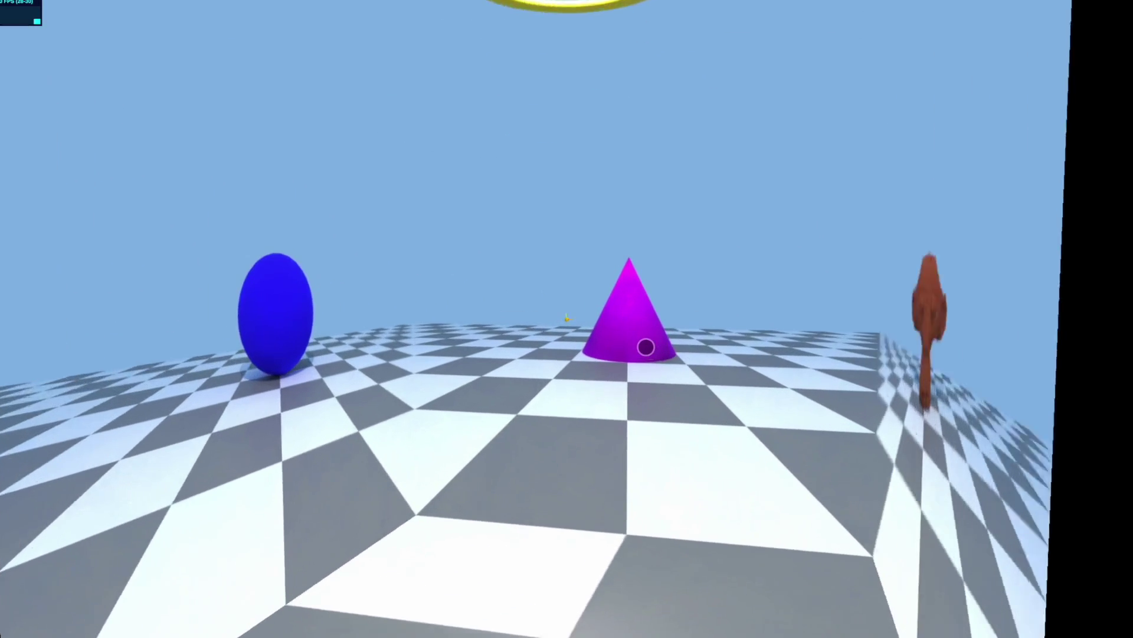
{"action": "scroll", "coordinate": [644, 347], "scroll_direction": "up", "scroll_amount": 4}
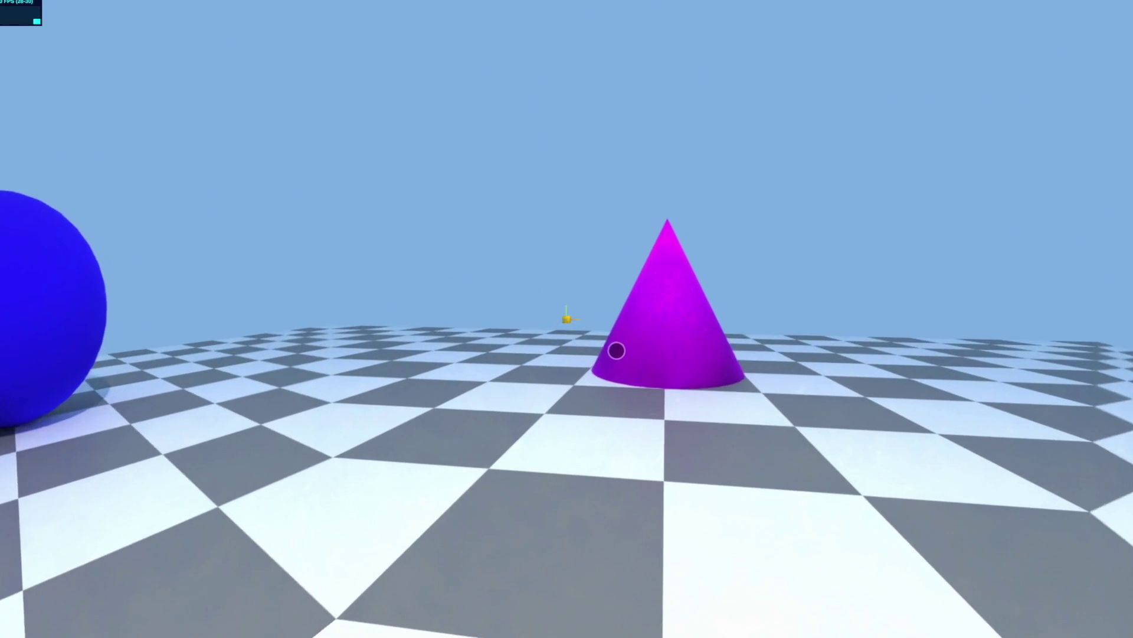
{"action": "scroll", "coordinate": [644, 347], "scroll_direction": "up", "scroll_amount": 3}
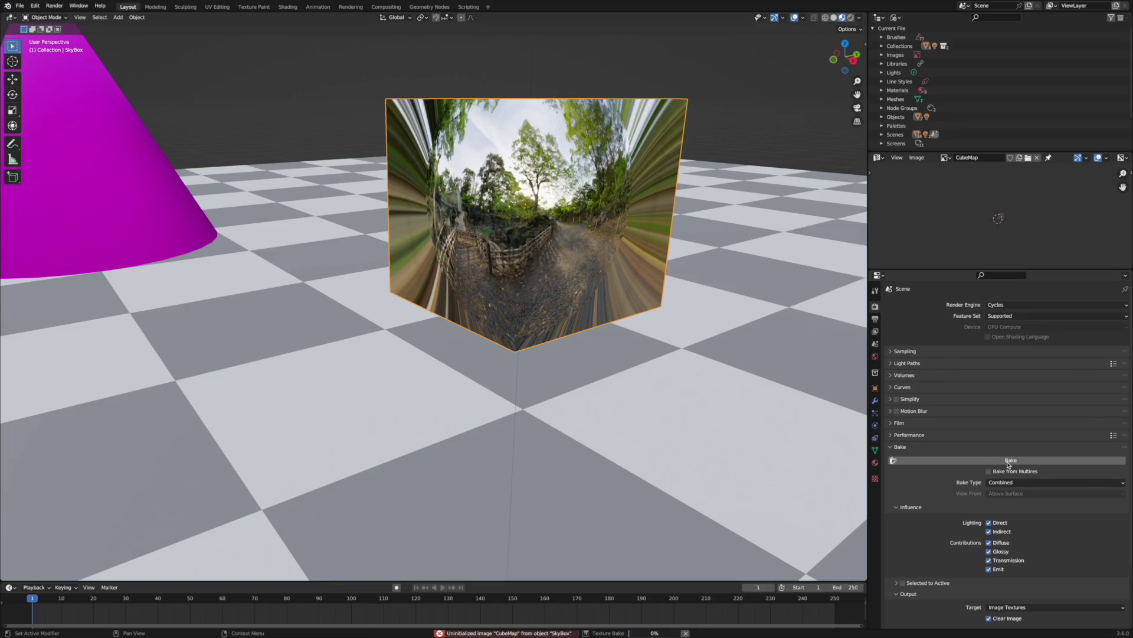
{"action": "left_click", "coordinate": [1008, 463]}
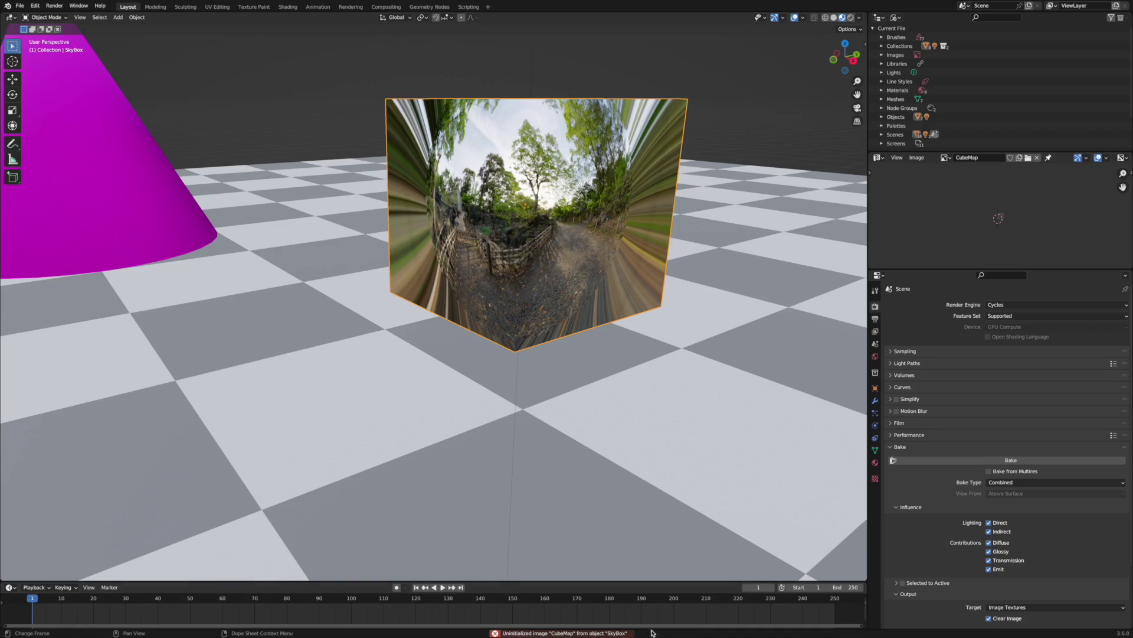
- Replace the CubeMap image with cubemap.jpg via Image > Replace
{"action": "left_click", "coordinate": [917, 158]}
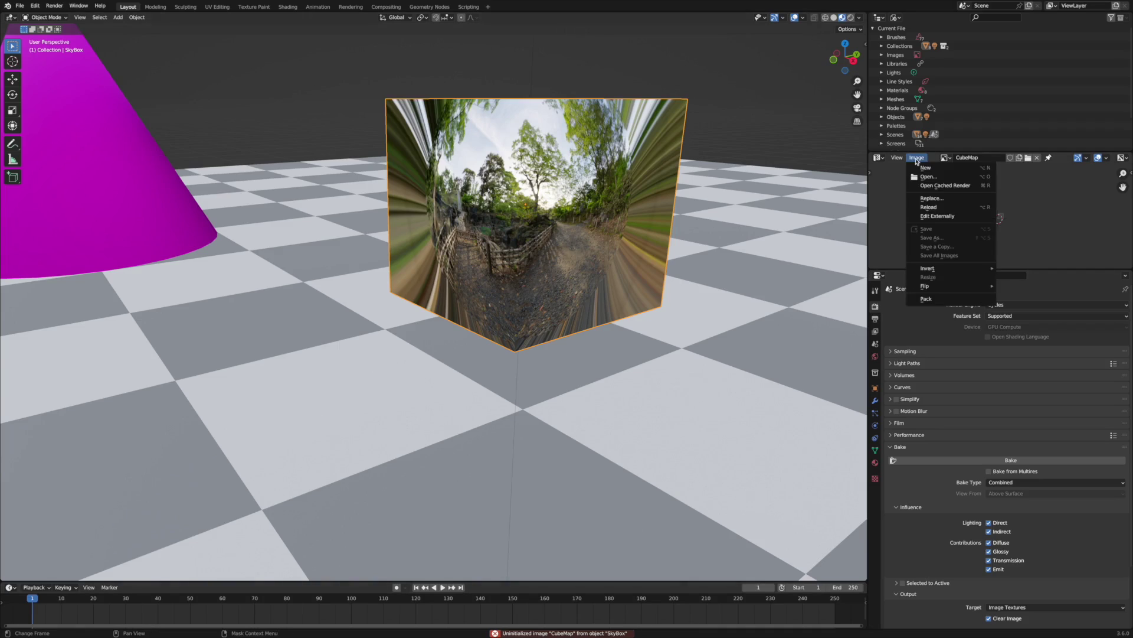
{"action": "left_click", "coordinate": [932, 200]}
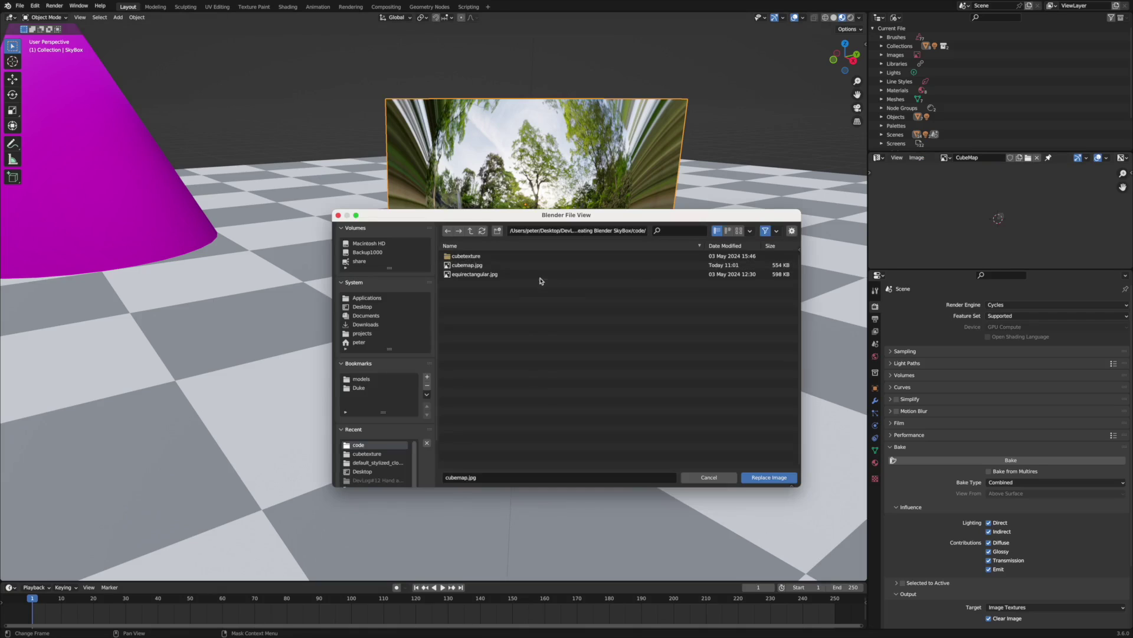
{"action": "double_click", "coordinate": [478, 266]}
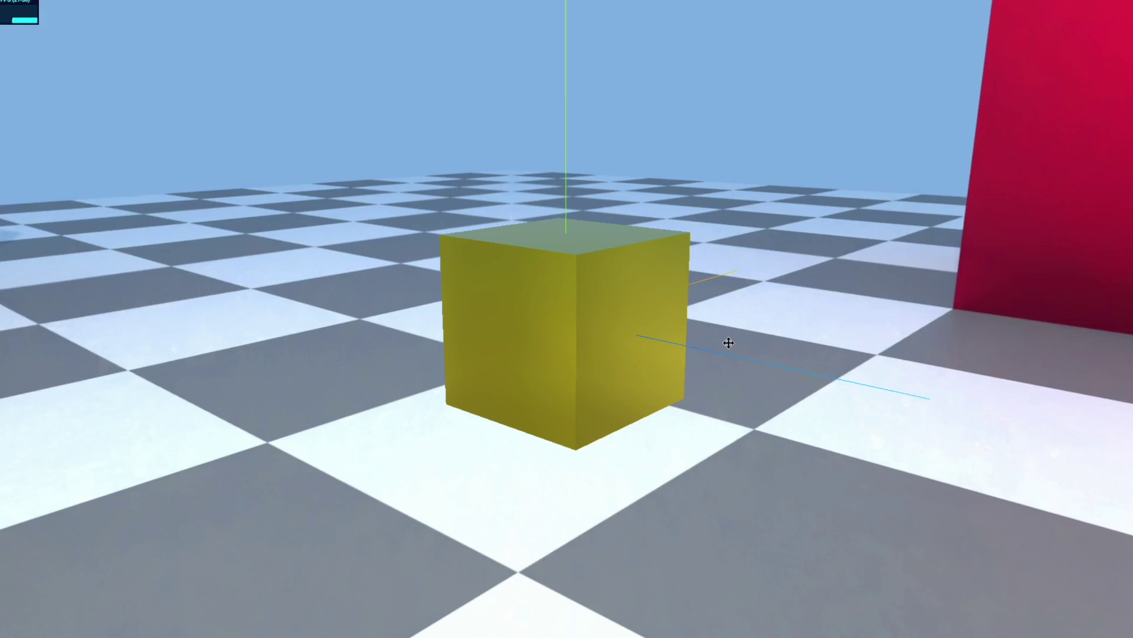
- Orbit the three.js camera around the gold box scene
{"action": "mouse_move", "coordinate": [719, 344]}
{"action": "middle_mouse_down"}
{"action": "mouse_move", "coordinate": [649, 332]}
{"action": "mouse_move", "coordinate": [700, 319]}
{"action": "mouse_move", "coordinate": [718, 328]}
{"action": "mouse_move", "coordinate": [788, 291]}
{"action": "mouse_move", "coordinate": [886, 332]}
{"action": "mouse_move", "coordinate": [1027, 314]}
{"action": "mouse_move", "coordinate": [1132, 337]}
{"action": "middle_mouse_up"}
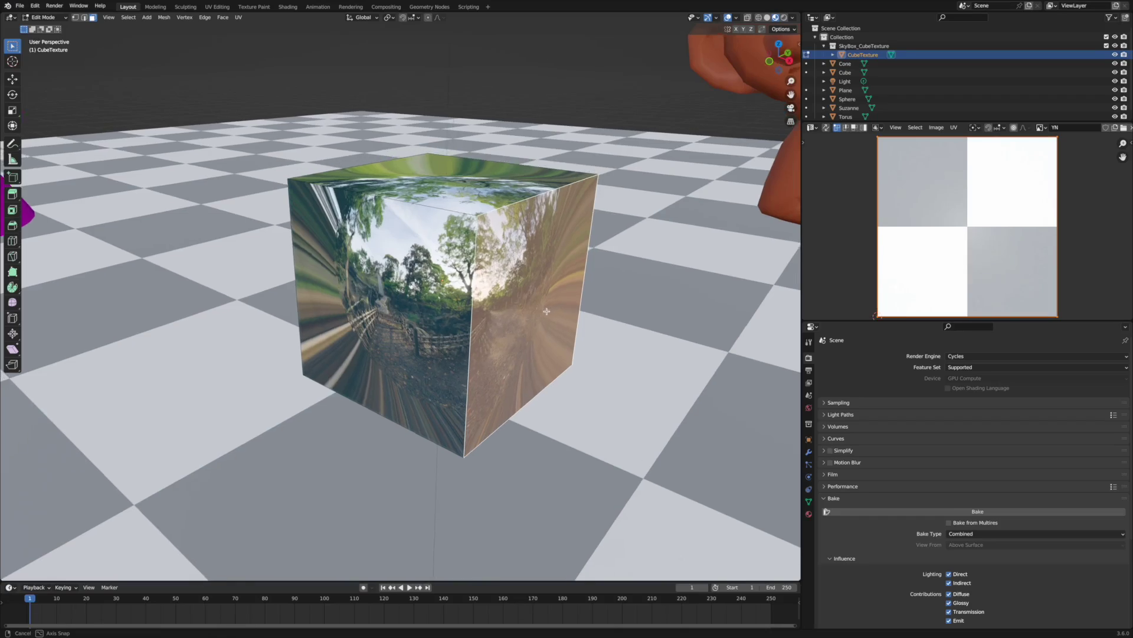
- Browse the baked face images XN, XP, YN and YP in the Image Editor
{"action": "middle_click_drag", "start_coordinate": [544, 311], "coordinate": [556, 312]}
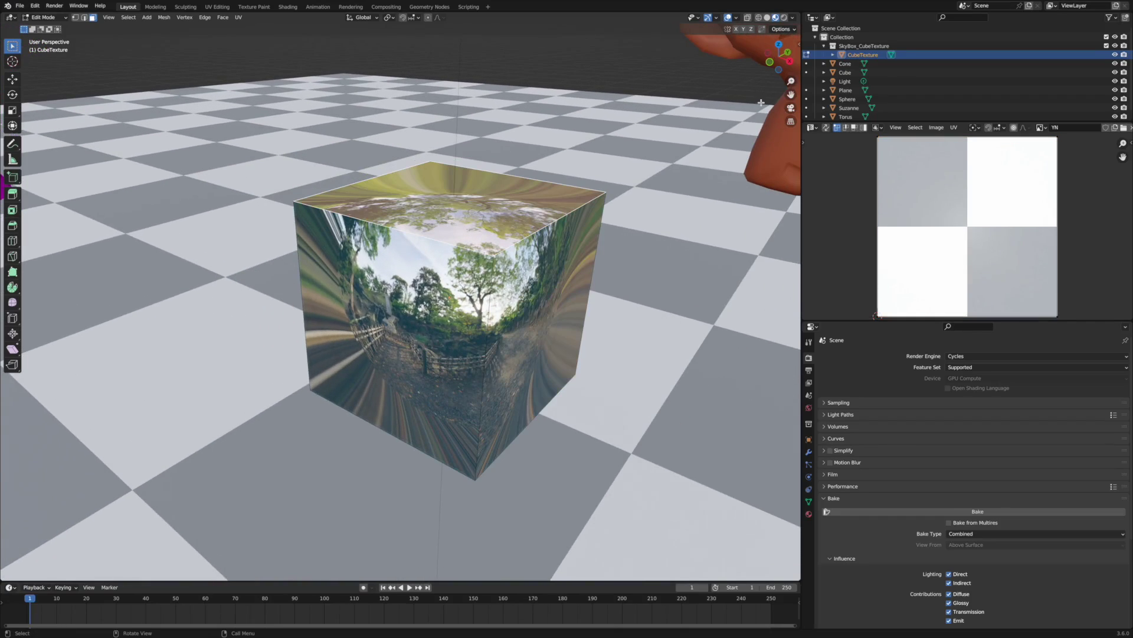
{"action": "left_click", "coordinate": [1041, 128]}
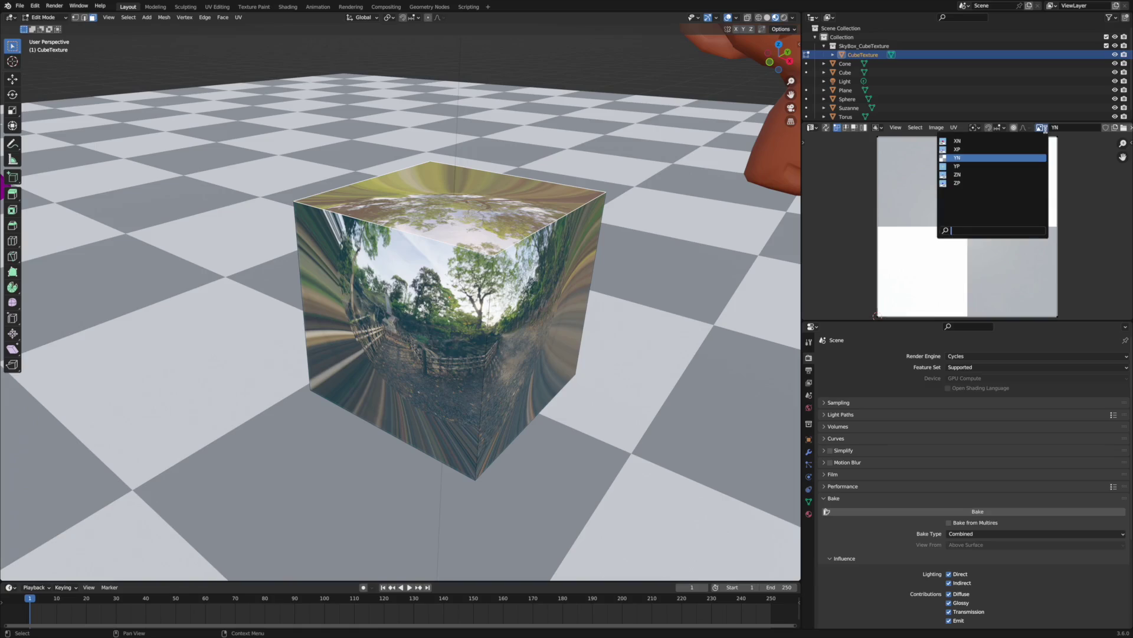
{"action": "left_click", "coordinate": [985, 145]}
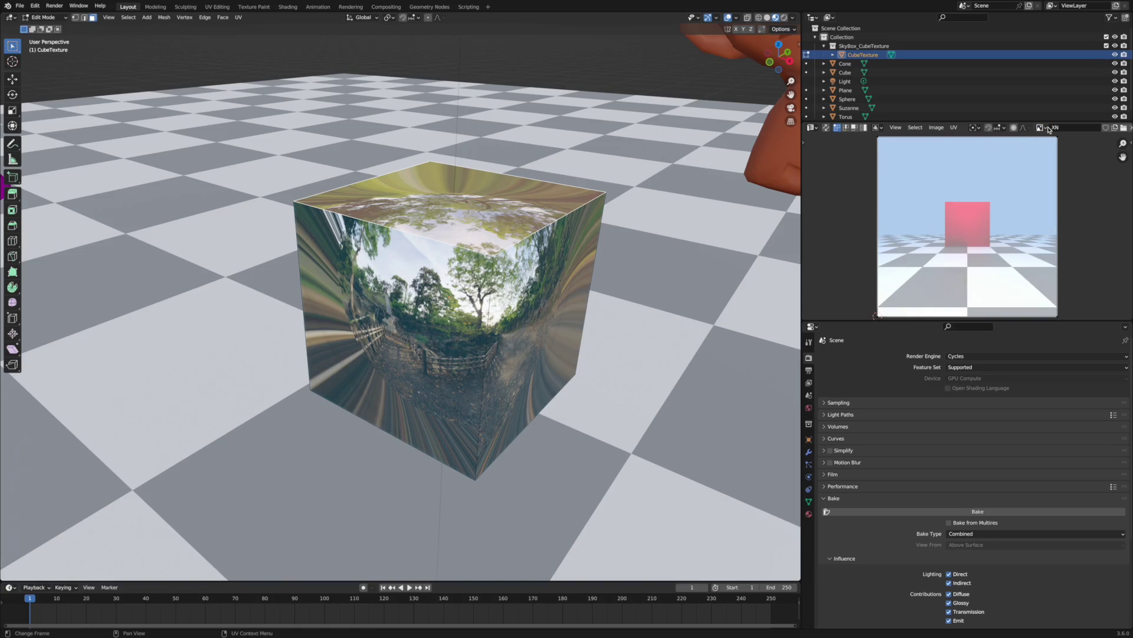
{"action": "left_click", "coordinate": [1049, 129]}
{"action": "left_click", "coordinate": [985, 148]}
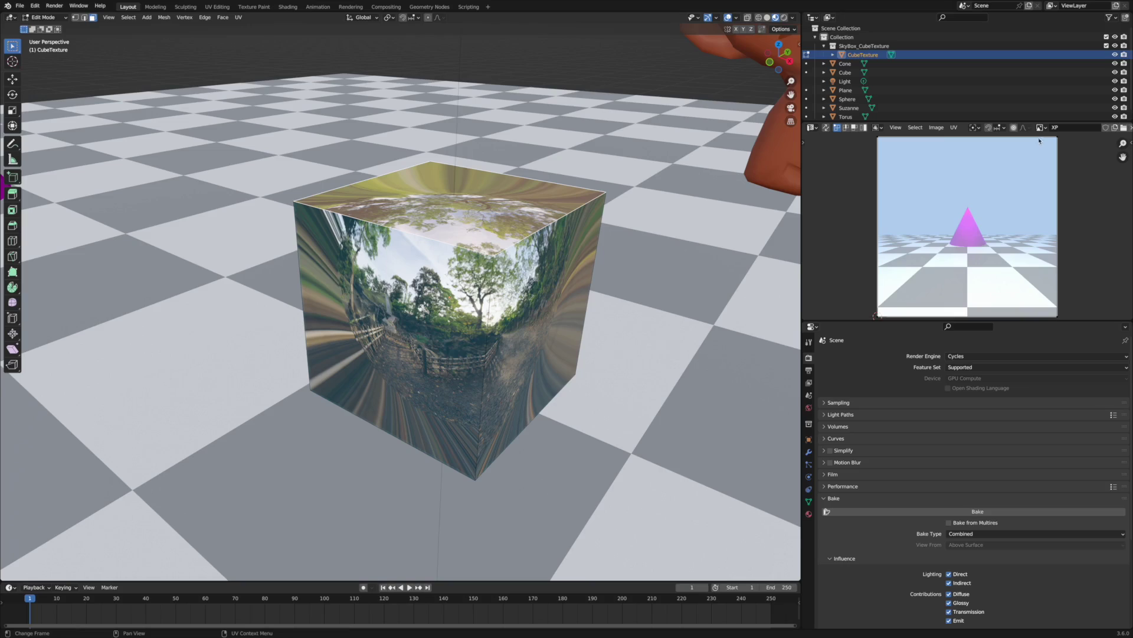
{"action": "left_click", "coordinate": [1044, 128]}
{"action": "left_click", "coordinate": [997, 158]}
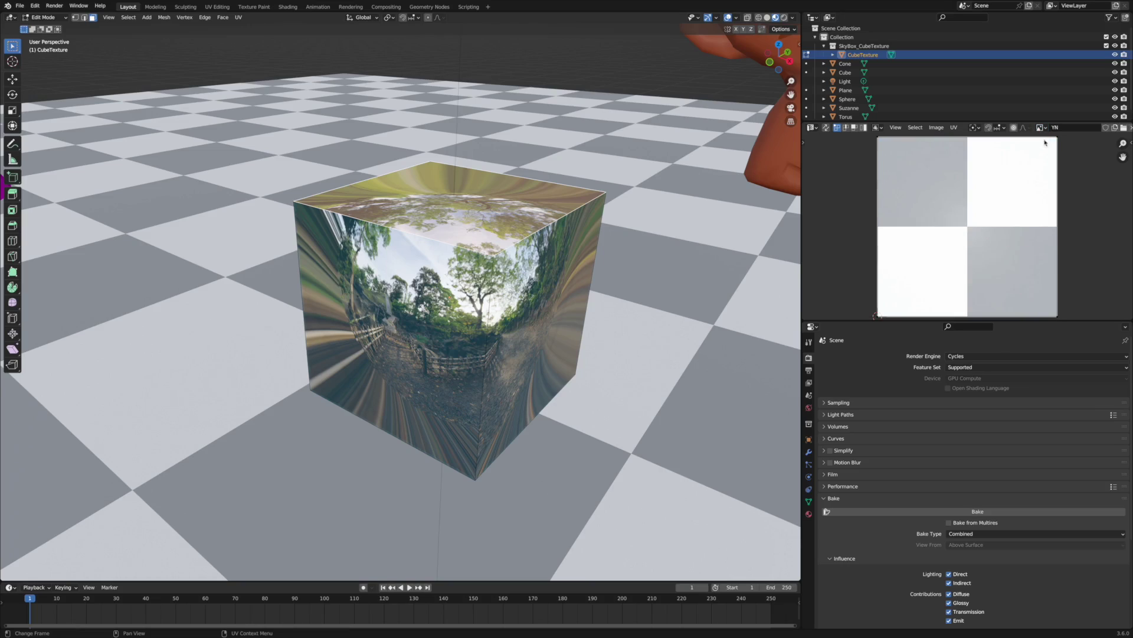
{"action": "left_click", "coordinate": [1044, 129]}
{"action": "left_click", "coordinate": [994, 167]}
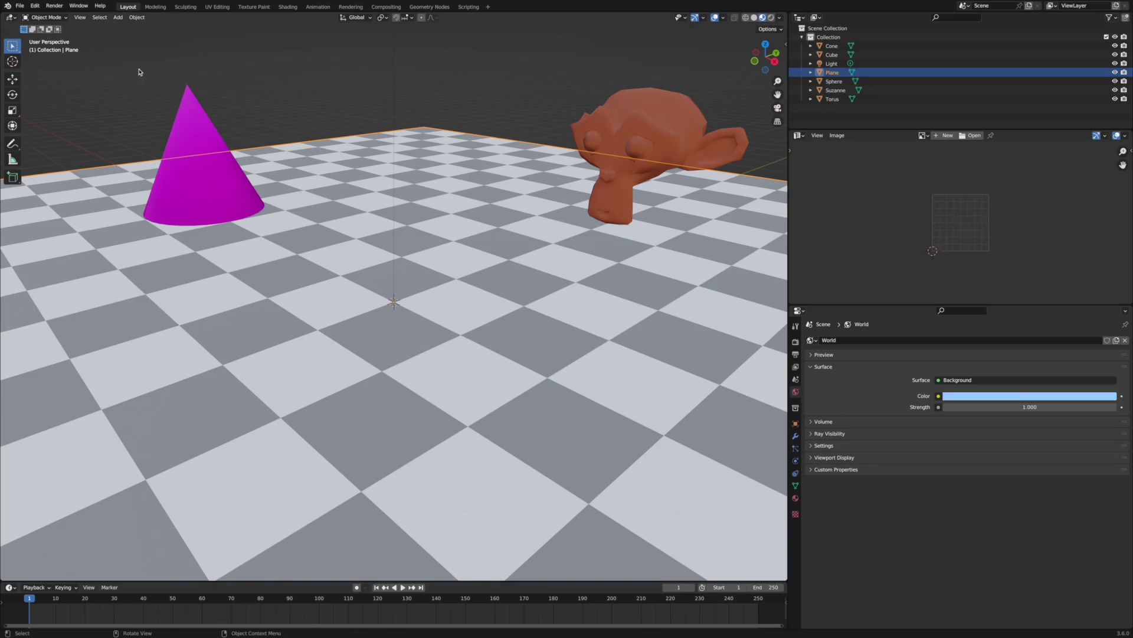
- Append the SkyBox_CubeTexture collection from cubetexture.blend into the scene
{"action": "left_click", "coordinate": [20, 6]}
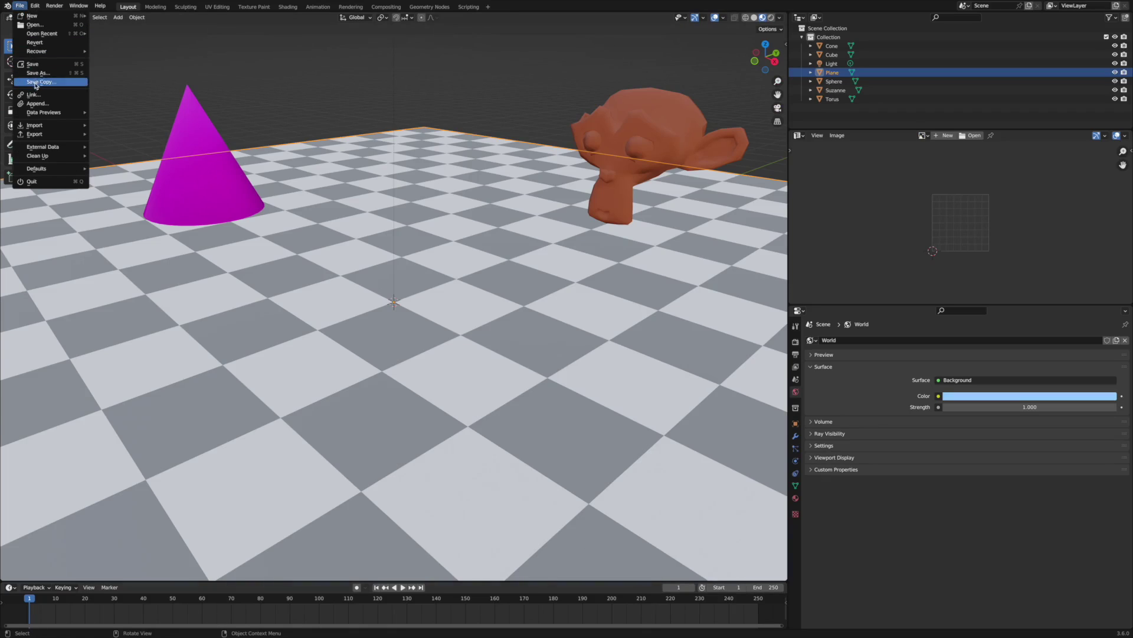
{"action": "left_click", "coordinate": [39, 104]}
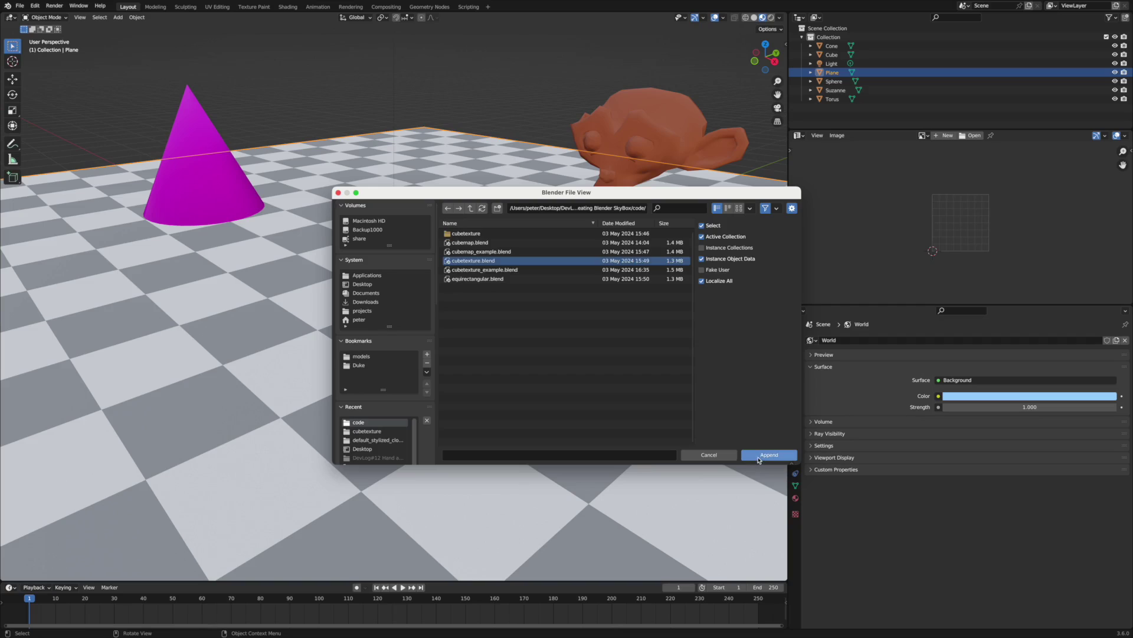
{"action": "double_click", "coordinate": [481, 262]}
{"action": "double_click", "coordinate": [470, 241]}
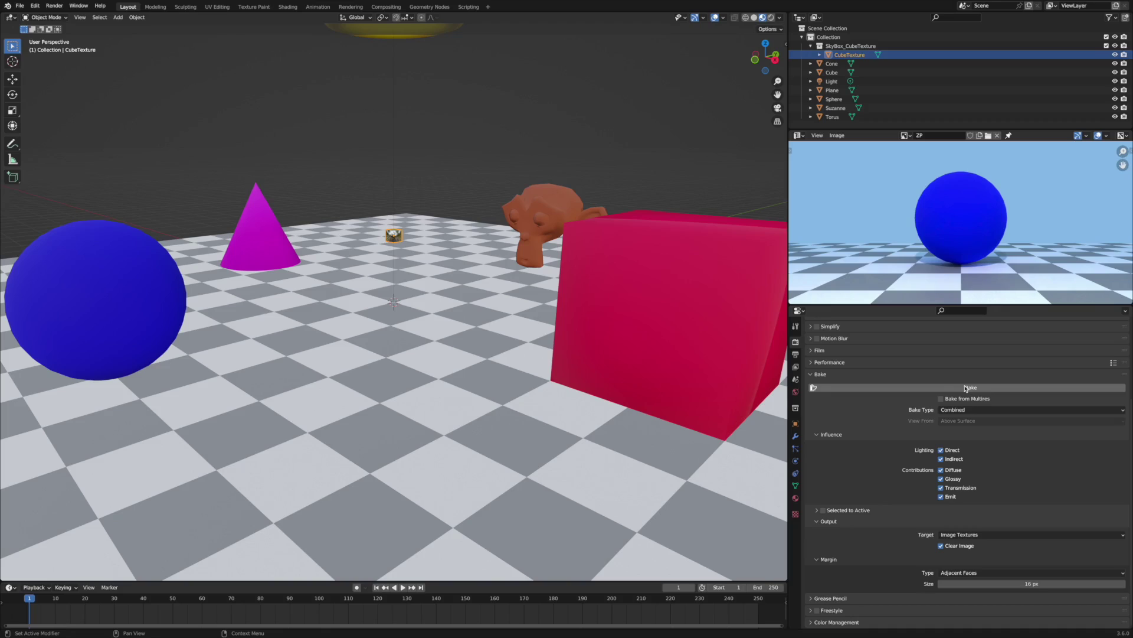
- Bake the scene onto the six face images and browse a couple of baked results
{"action": "left_click", "coordinate": [967, 390]}
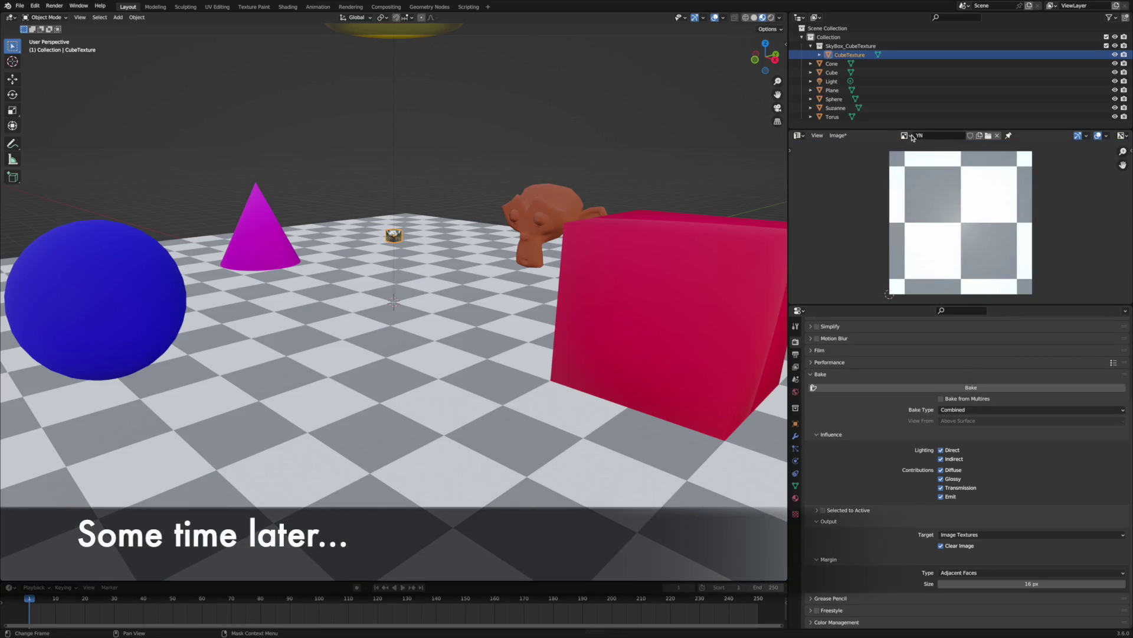
{"action": "left_click", "coordinate": [905, 134]}
{"action": "left_click", "coordinate": [919, 157]}
{"action": "left_click", "coordinate": [905, 135]}
{"action": "left_click", "coordinate": [921, 165]}
- Save all modified images, then select the CubeTextureLoader code in cubetexture.html
{"action": "left_click", "coordinate": [838, 135]}
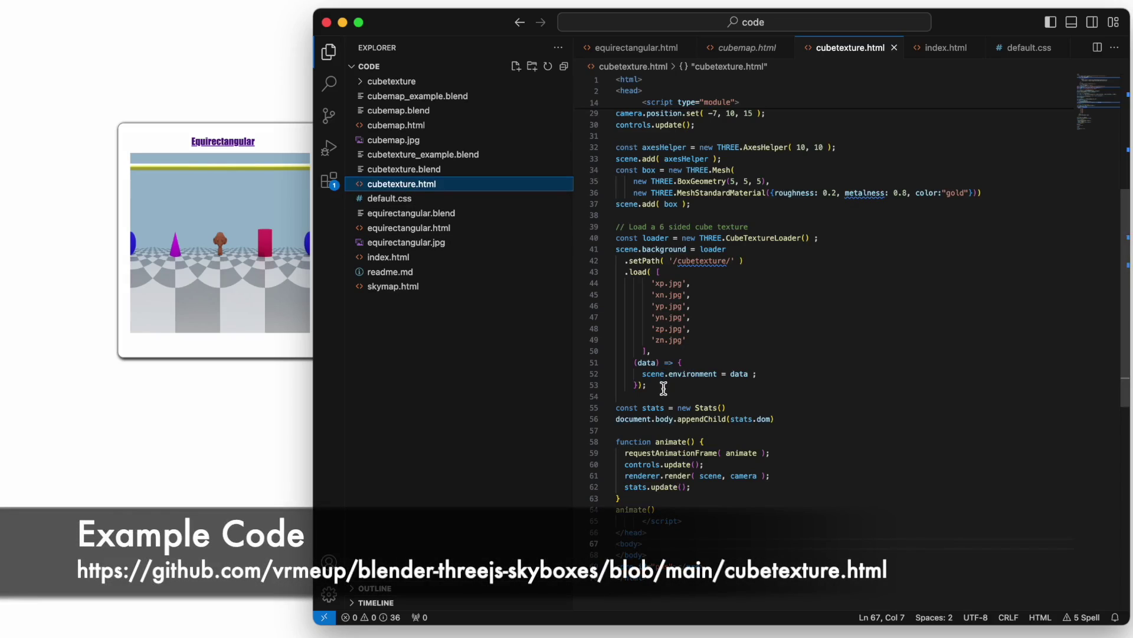
{"action": "left_click_drag", "start_coordinate": [662, 389], "coordinate": [610, 237]}
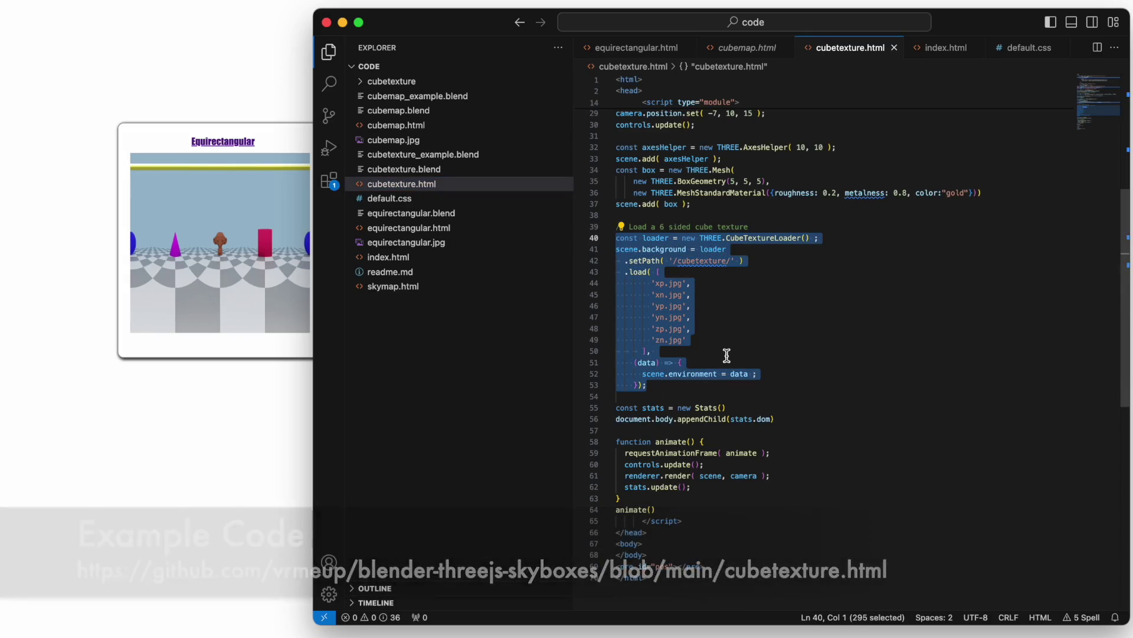
- Bring the browser forward, launch the CubeTexture example and orbit its scene
{"action": "left_click", "coordinate": [252, 433]}
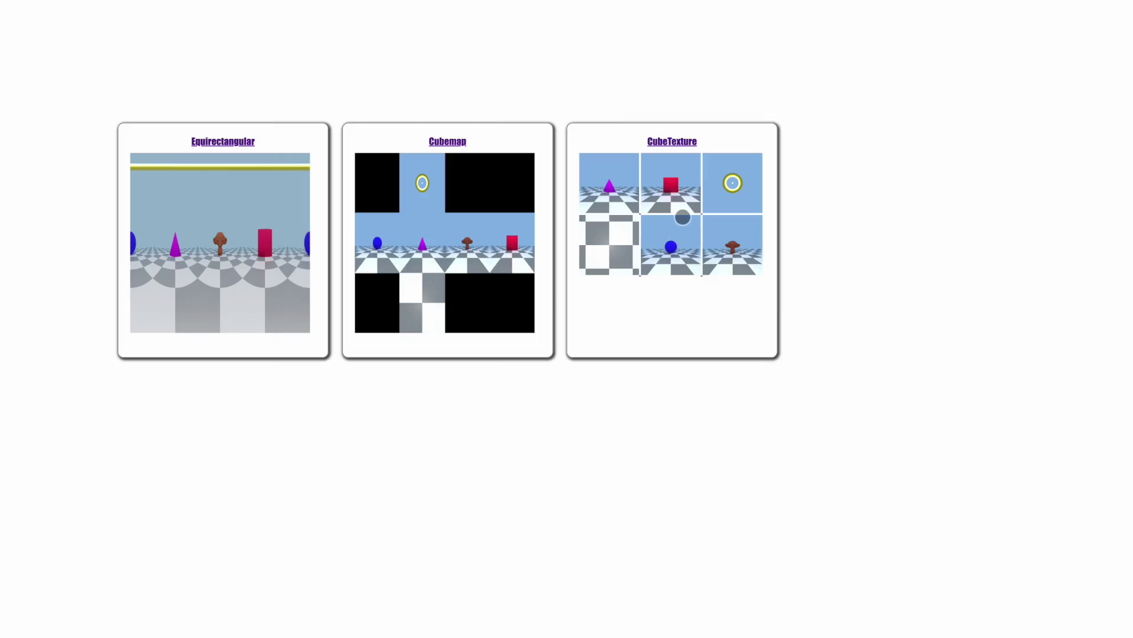
{"action": "left_click", "coordinate": [683, 216]}
{"action": "mouse_move", "coordinate": [656, 280]}
{"action": "left_mouse_down"}
{"action": "mouse_move", "coordinate": [624, 264]}
{"action": "mouse_move", "coordinate": [664, 292]}
{"action": "mouse_move", "coordinate": [621, 301]}
{"action": "left_mouse_up"}
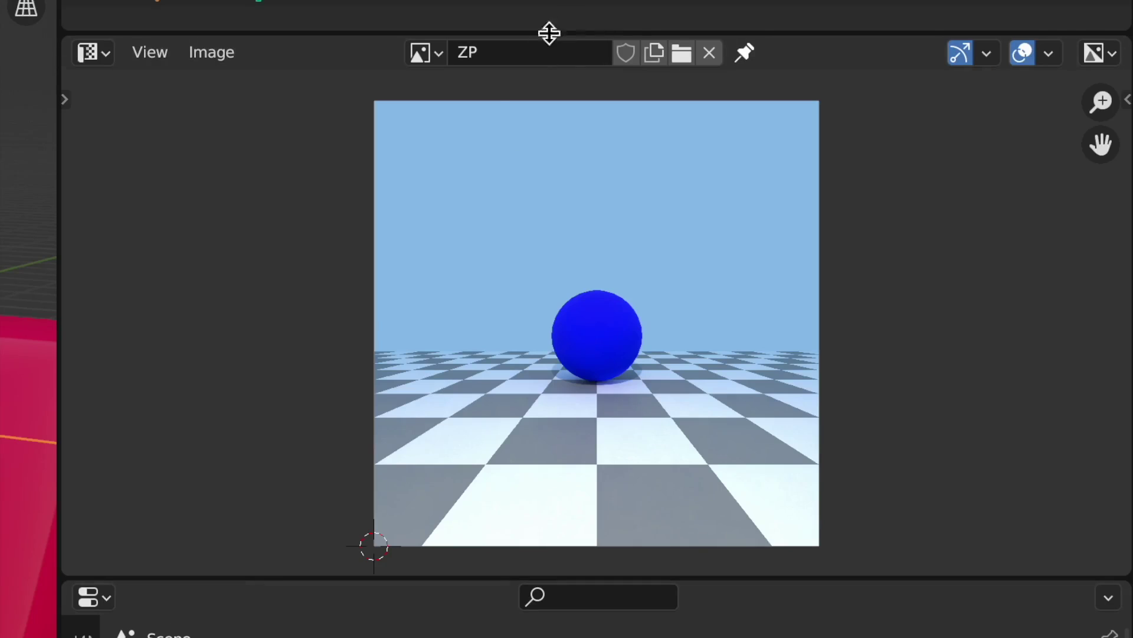
- Resize the ZP face image via Image > Resize, entering 4096 as Size X
{"action": "left_click", "coordinate": [441, 57]}
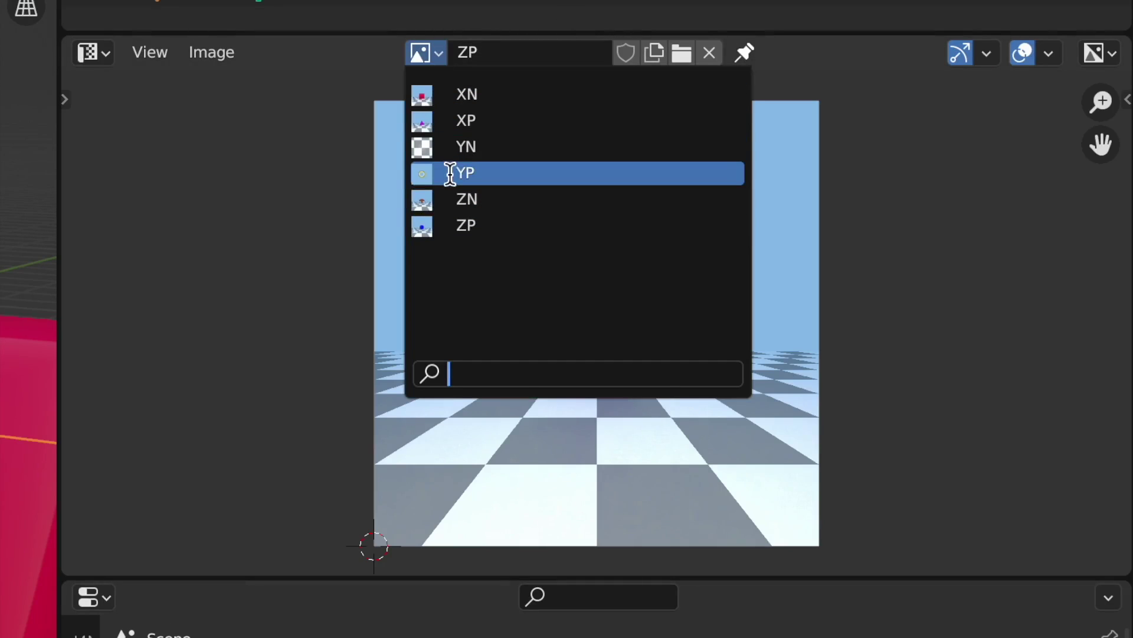
{"action": "left_click", "coordinate": [211, 51]}
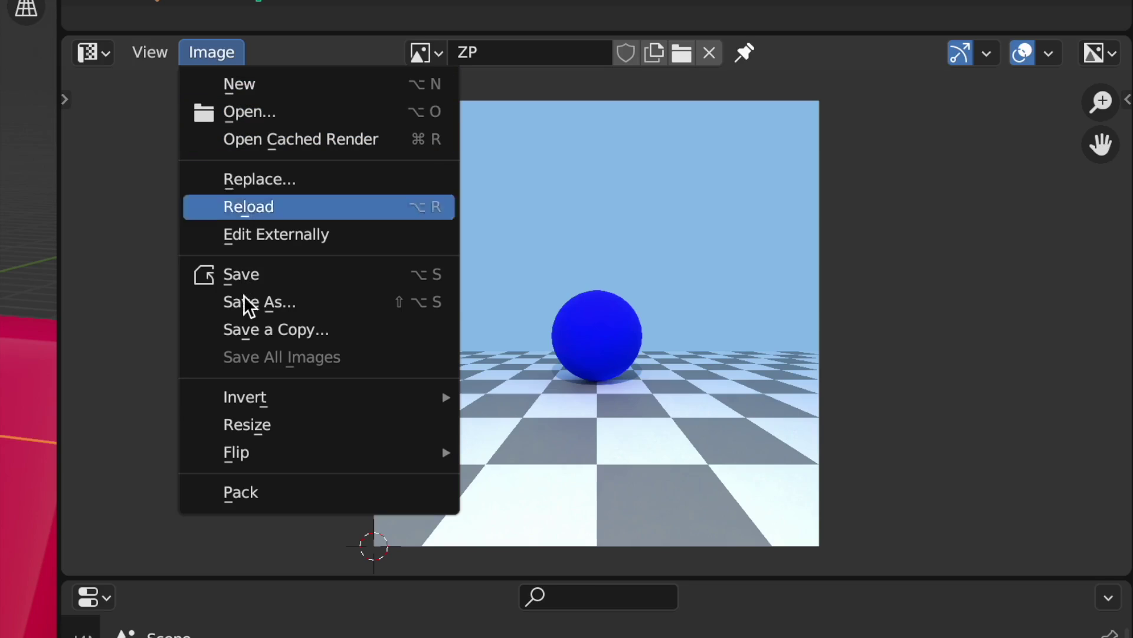
{"action": "left_click", "coordinate": [258, 424]}
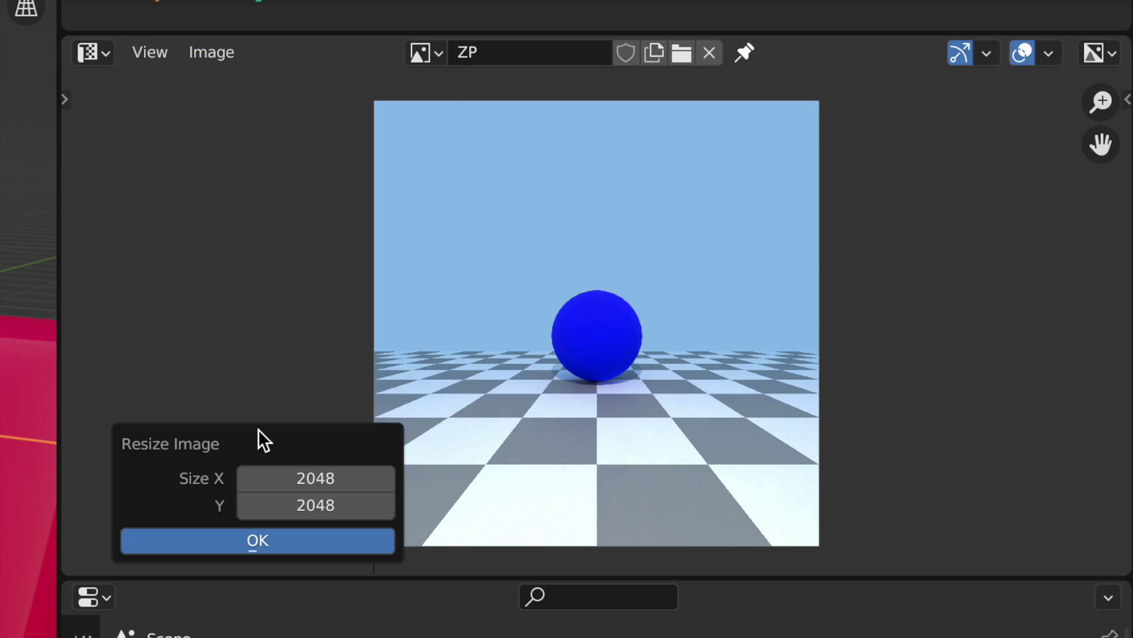
{"action": "left_click", "coordinate": [335, 480]}
{"action": "type", "text": "4096"}
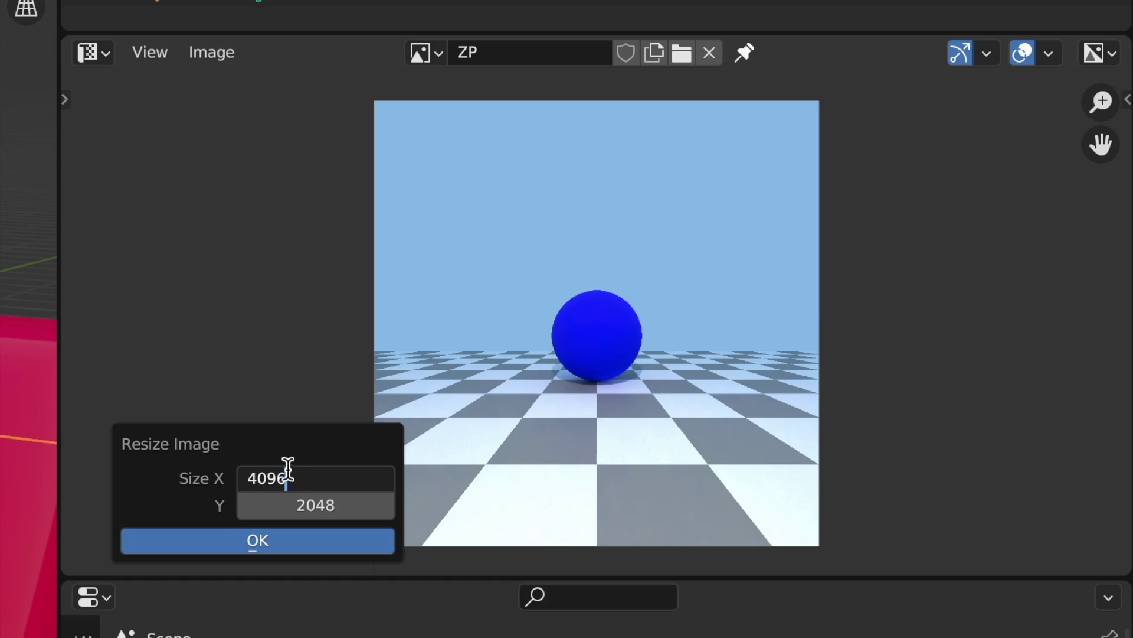
{"action": "key", "text": "Return"}
{"action": "left_click", "coordinate": [315, 504]}
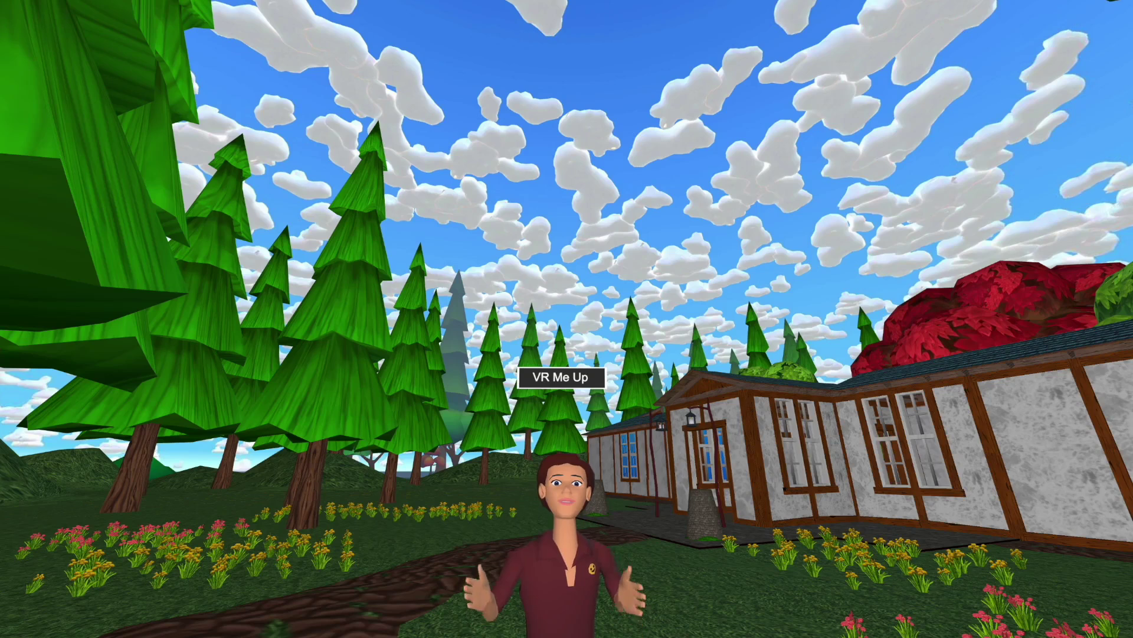